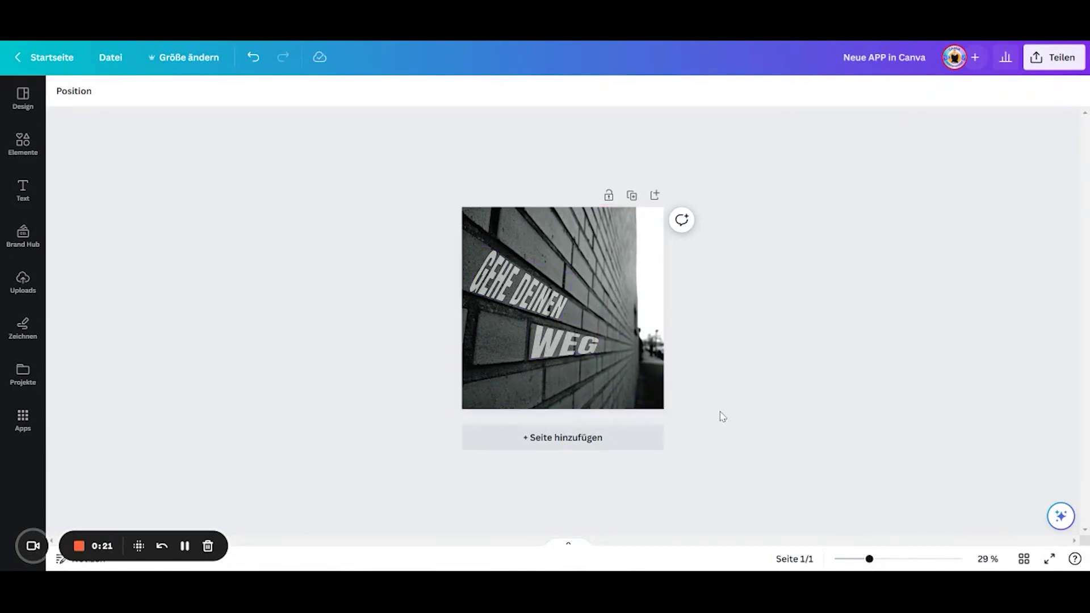
Add a blank second page below the finished brick wall design.
mouse_move(869, 560)
left_mouse_down()
mouse_move(859, 560)
mouse_move(869, 560)
left_mouse_up()
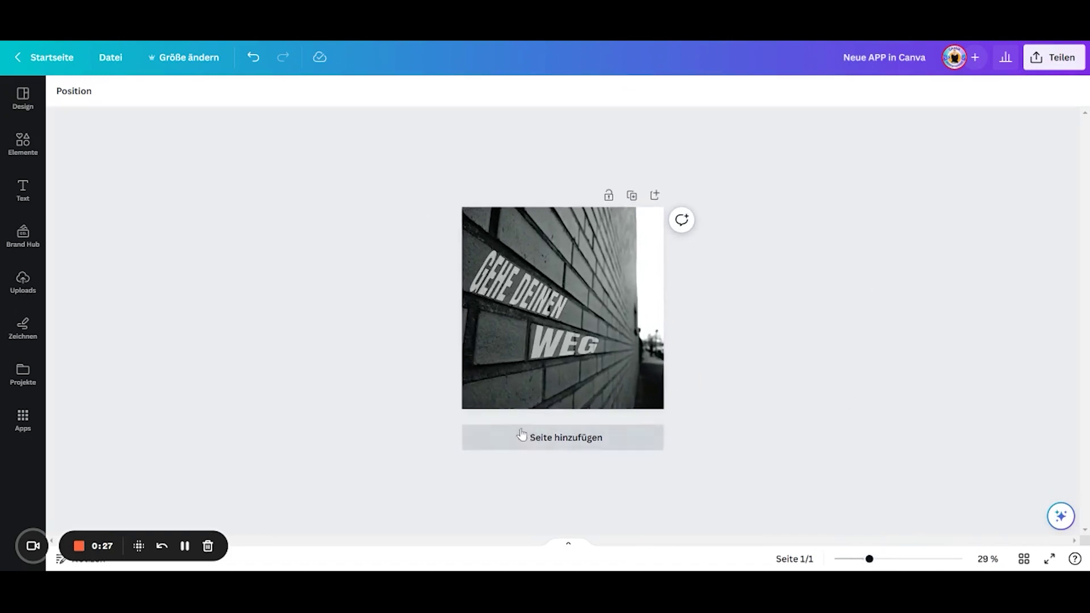
left_click(589, 450)
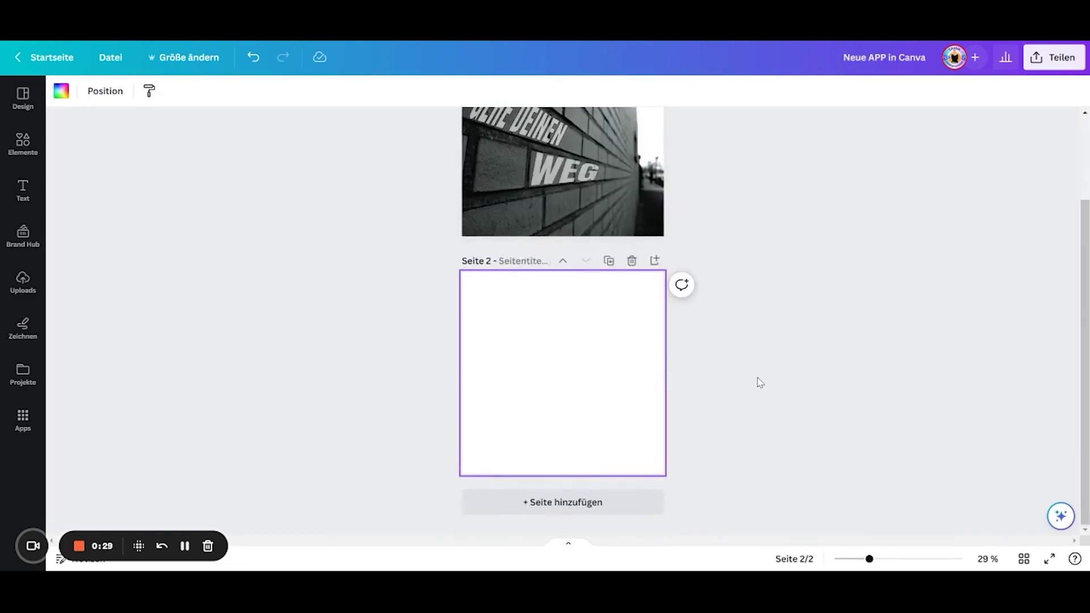
Search the elements library for "straße", limit the results to photos and browse the street pictures.
left_click(25, 154)
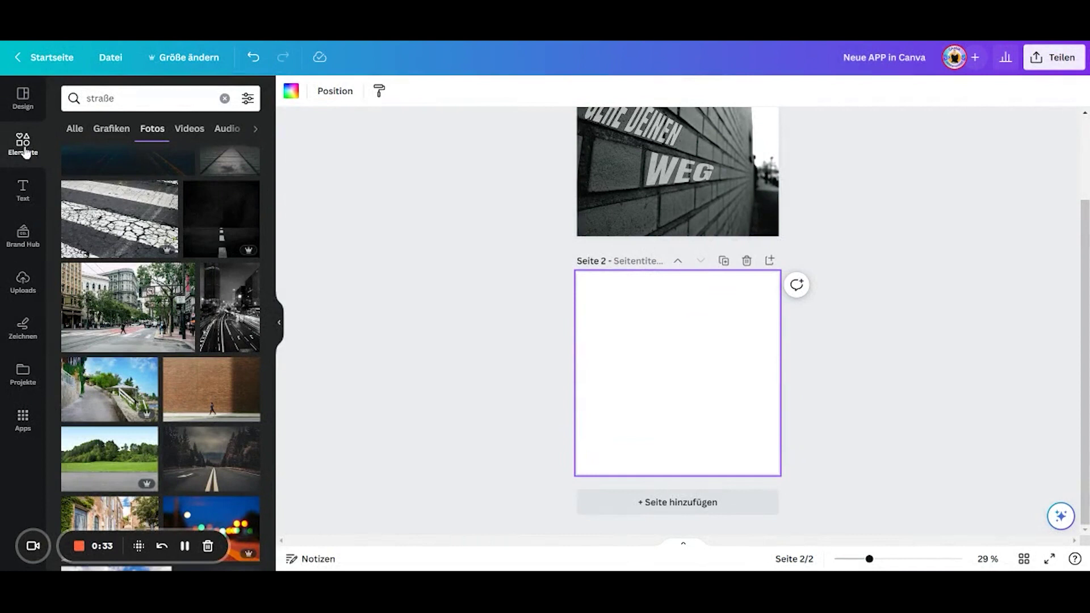
left_click(225, 99)
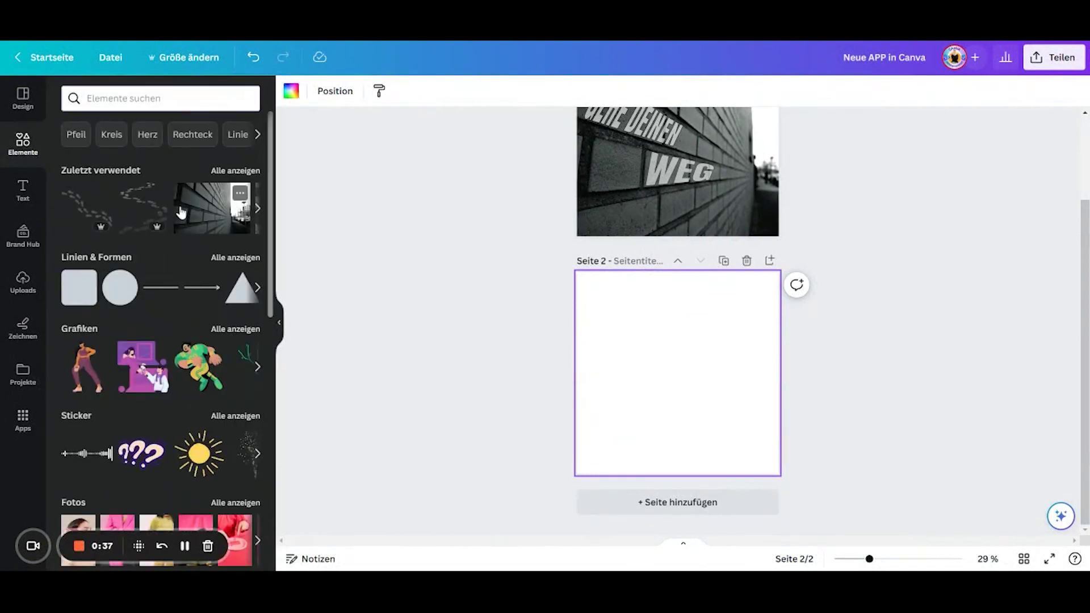
type("straße")
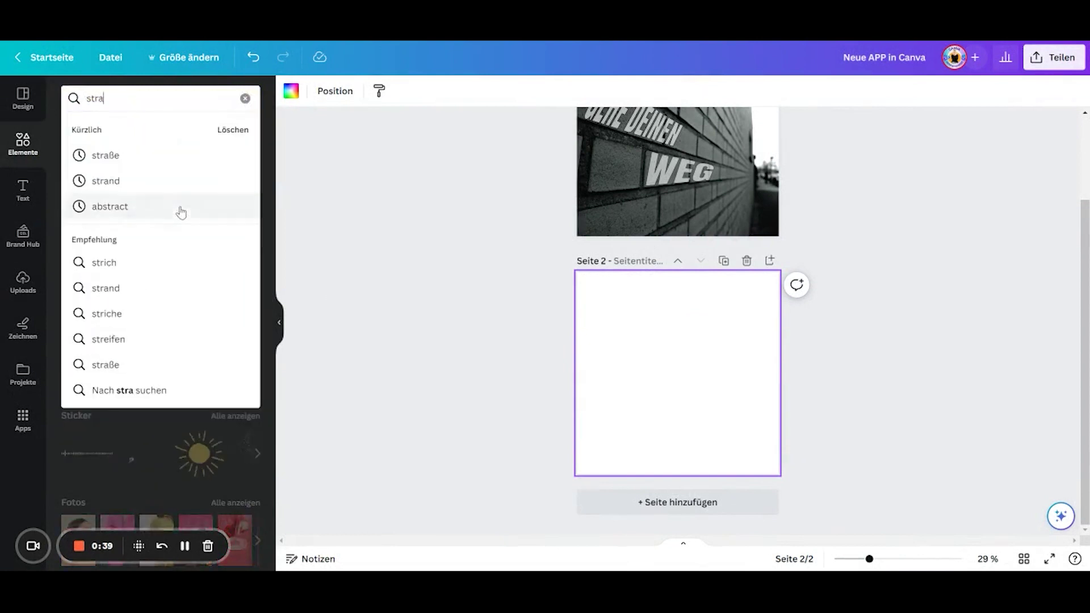
left_click(180, 212)
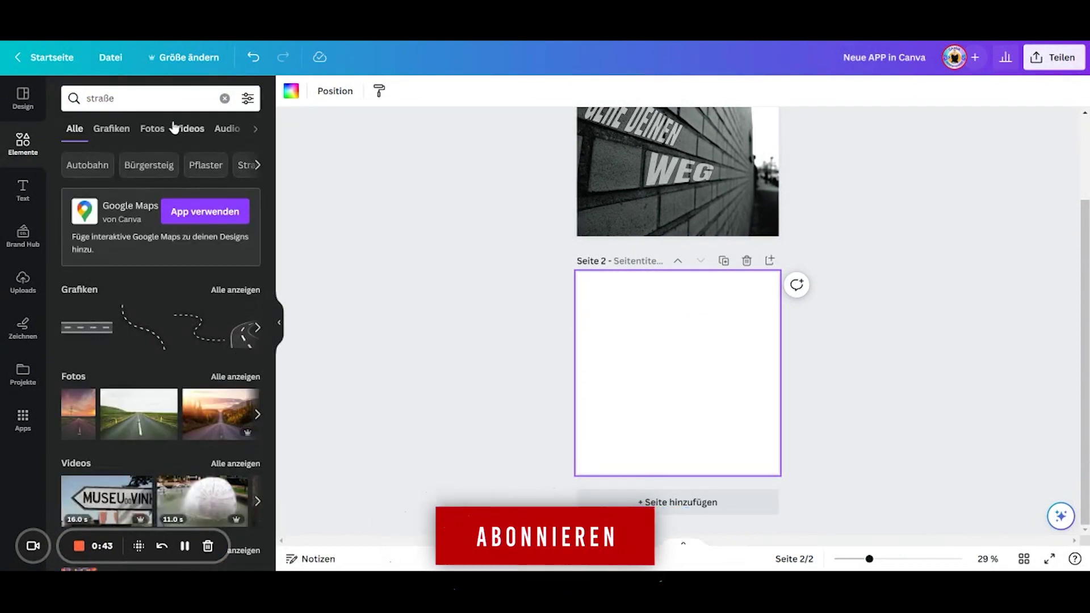
left_click(151, 129)
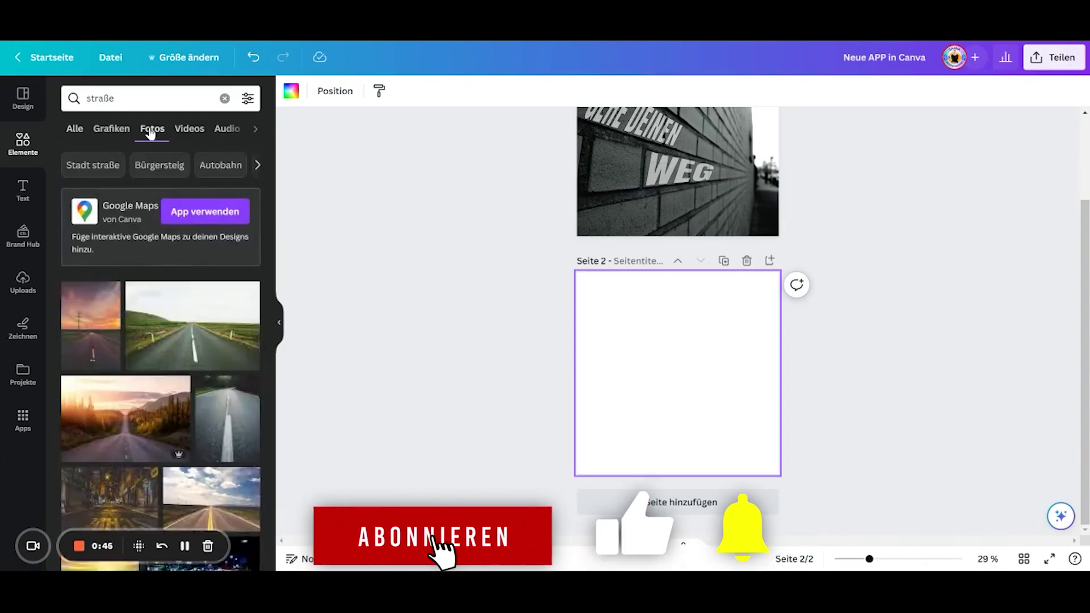
scroll(230, 339, "down", 10)
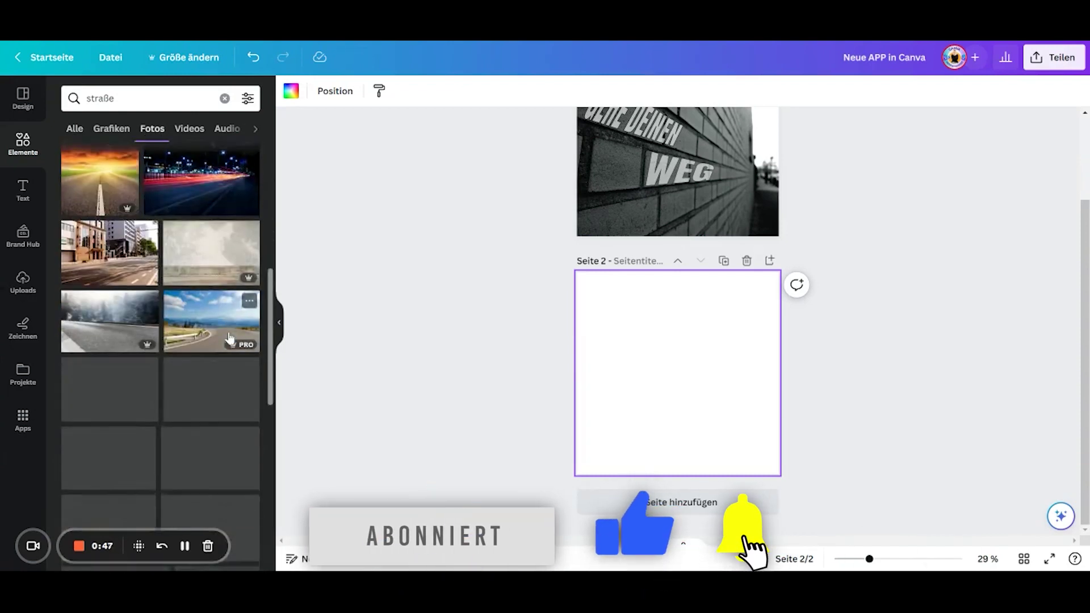
scroll(230, 338, "up", 10)
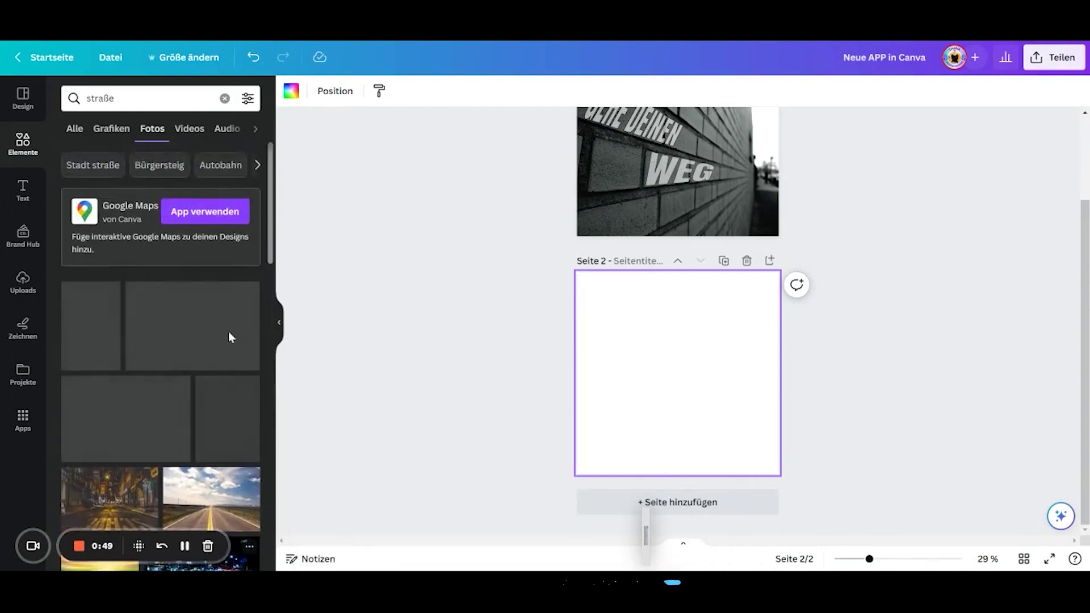
scroll(246, 268, "down", 5)
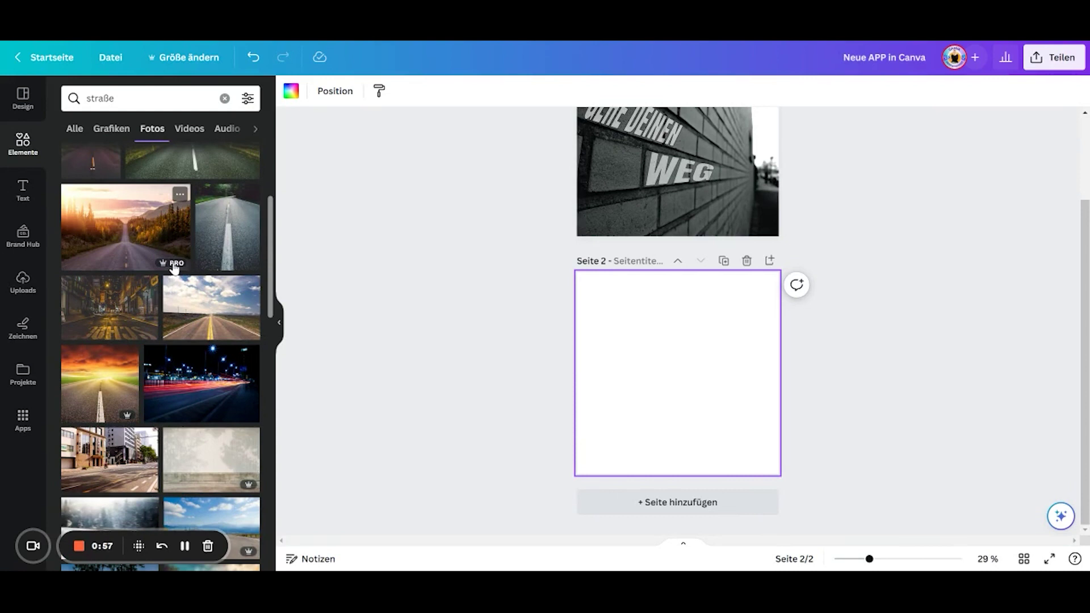
scroll(174, 268, "down", 3)
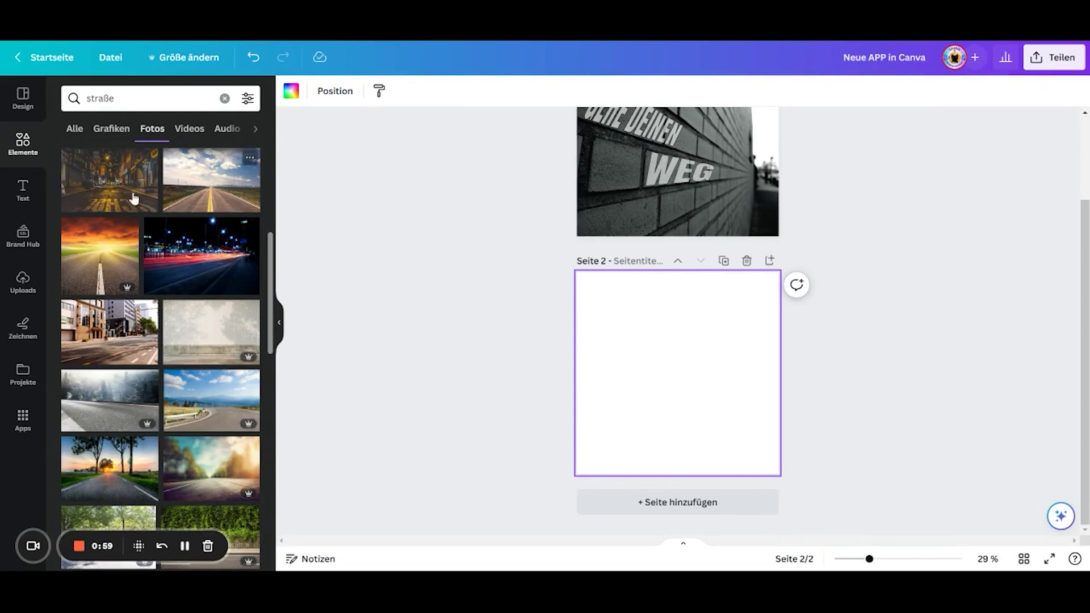
scroll(192, 276, "down", 3)
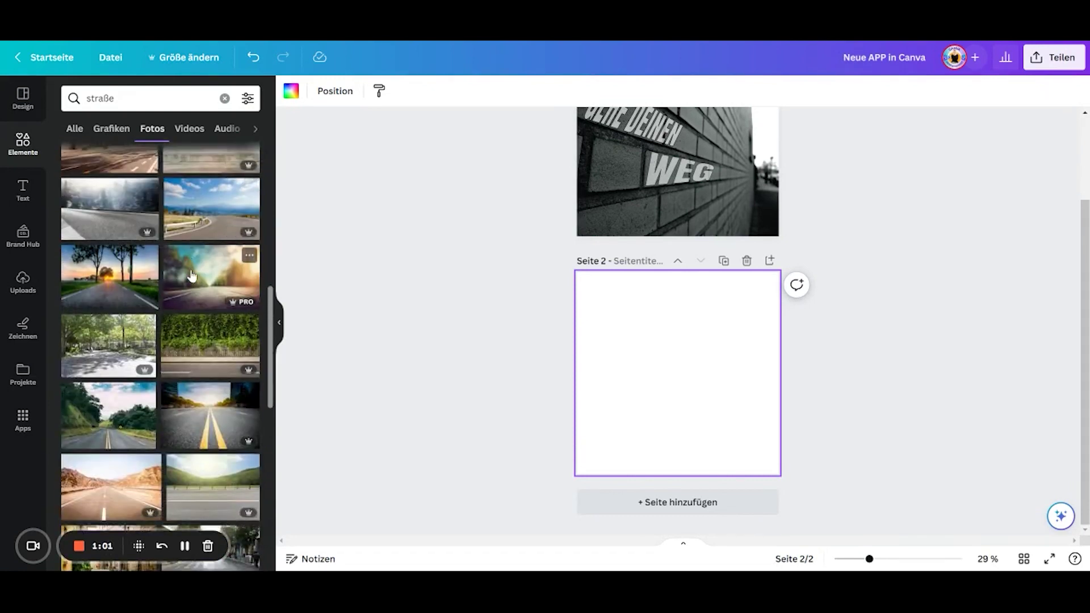
scroll(205, 382, "down", 1)
scroll(205, 381, "down", 10)
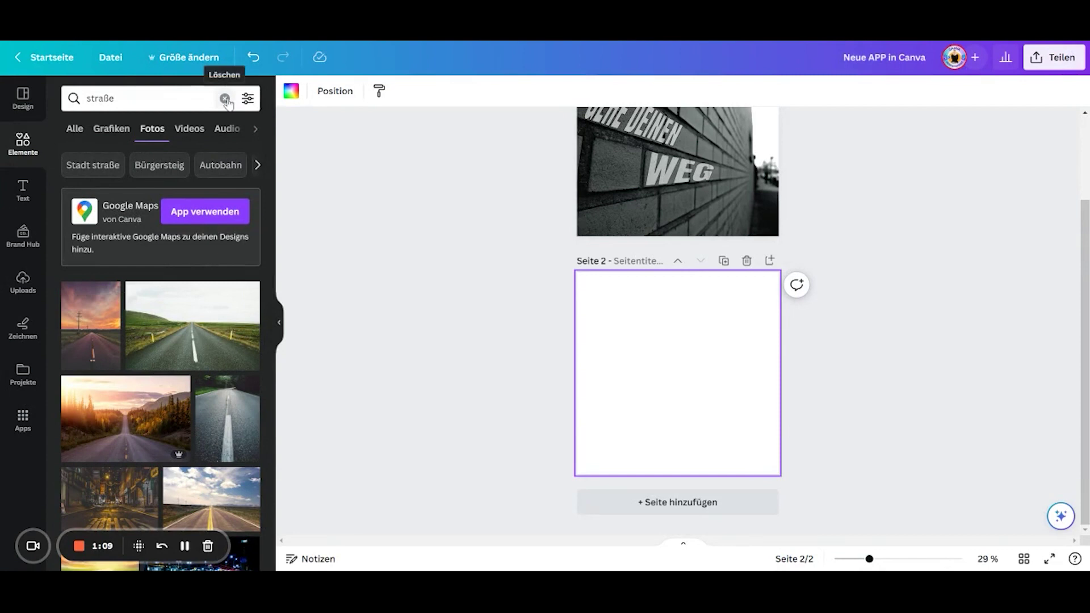
Place the recently used black-and-white brick wall photo on page 2 and set it as the page background.
left_click(225, 99)
left_click_drag(209, 211, 615, 357)
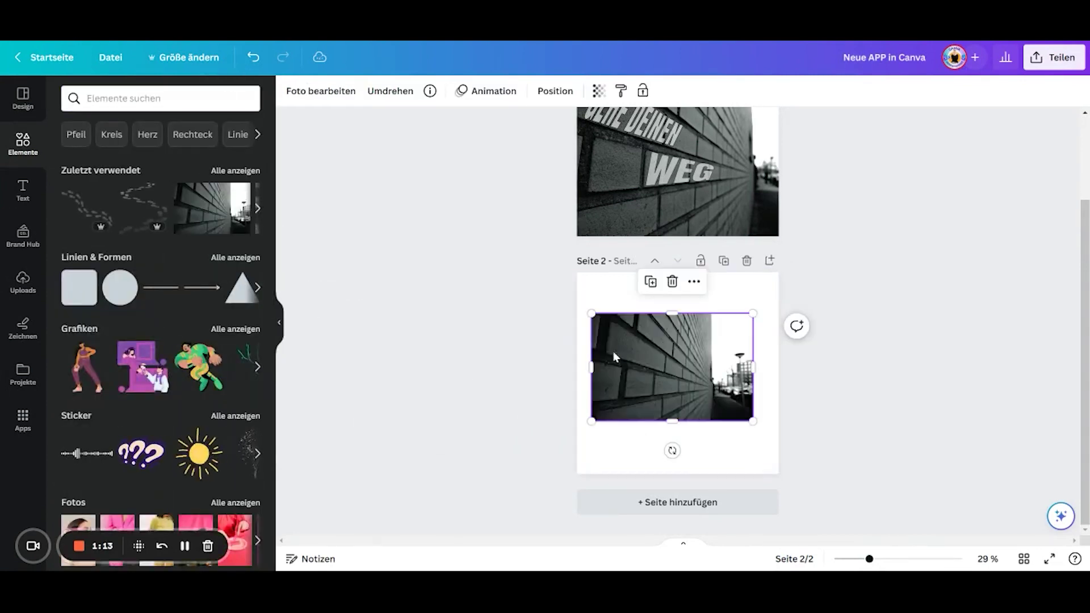
right_click(691, 363)
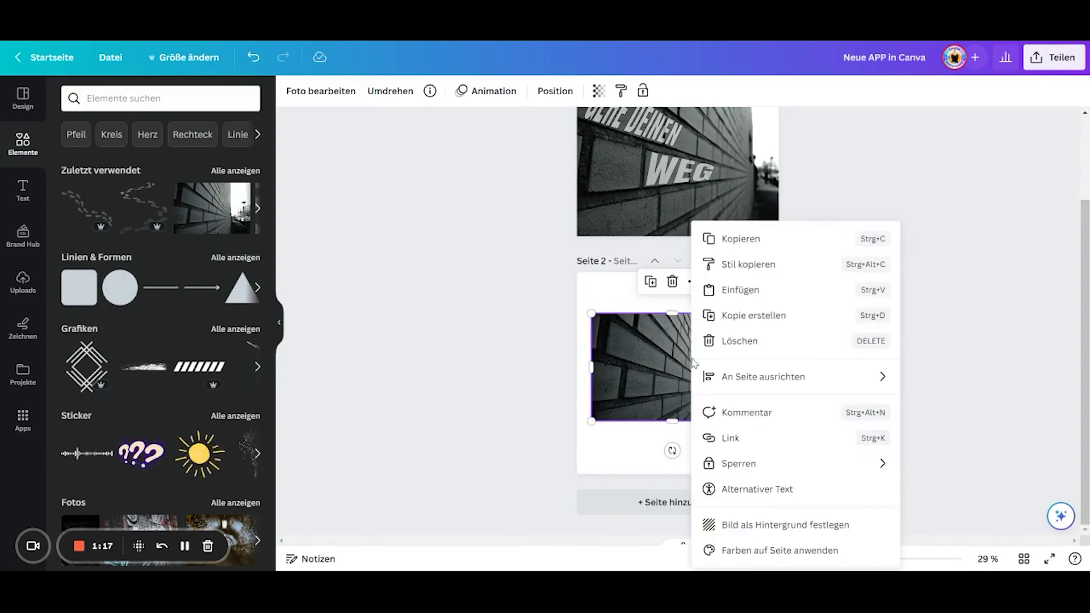
left_click(775, 527)
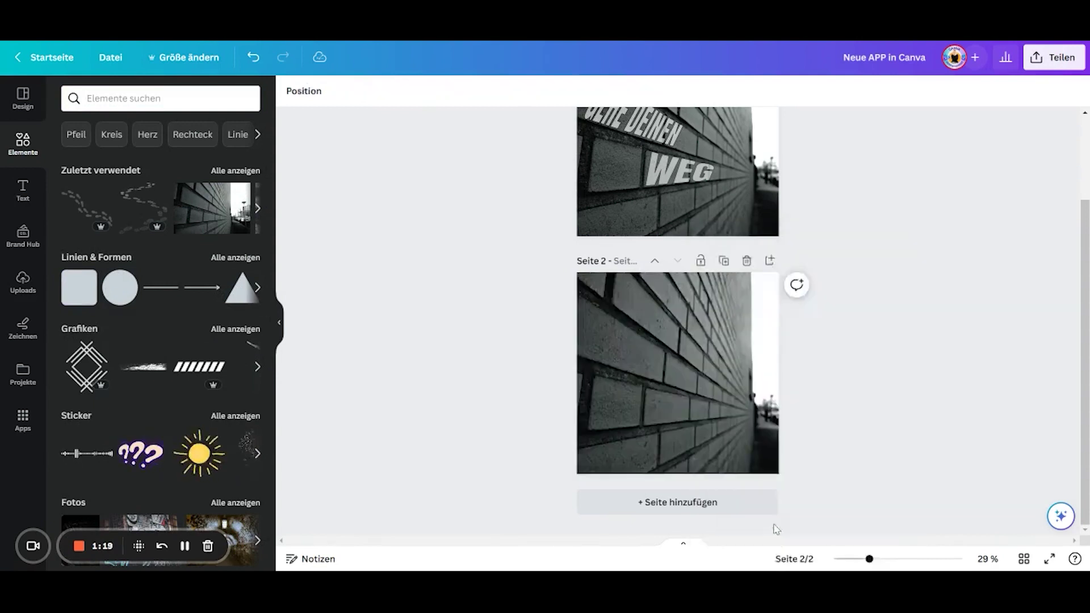
Adjust the crop of the brick wall background photo on page 2 and apply it.
left_click(673, 351)
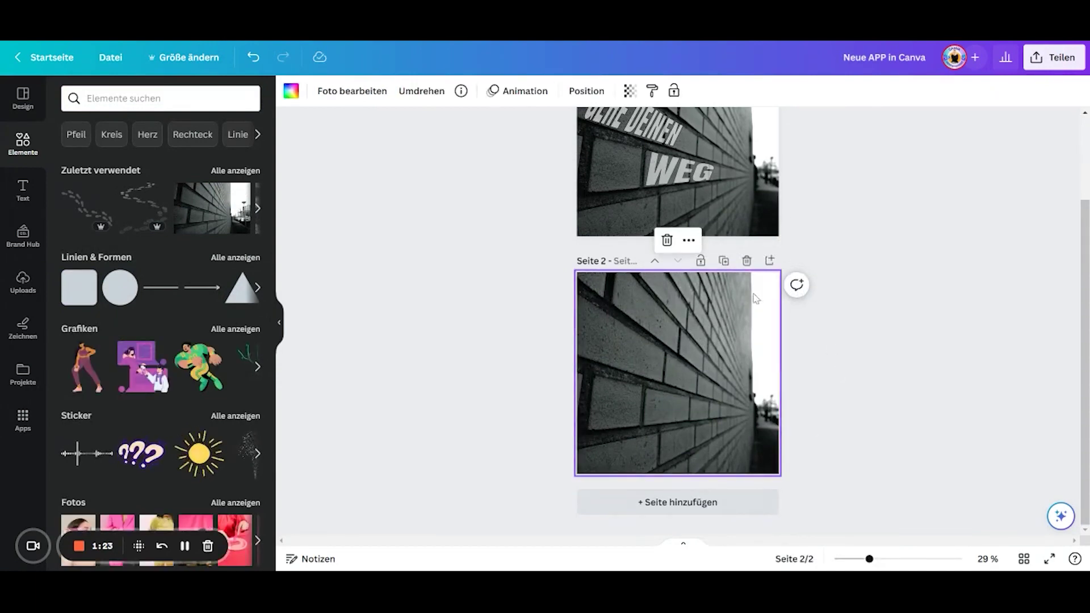
double_click(676, 349)
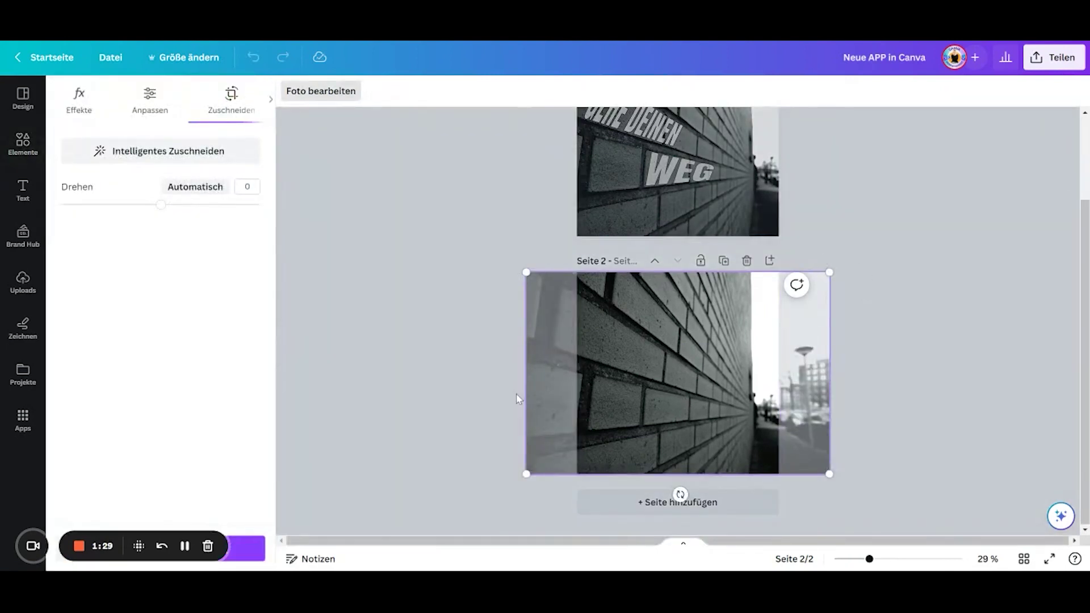
mouse_move(684, 407)
left_mouse_down()
mouse_move(631, 409)
mouse_move(718, 409)
mouse_move(671, 407)
mouse_move(684, 407)
left_mouse_up()
left_click(250, 550)
left_click(518, 300)
scroll(958, 356, "up", 2)
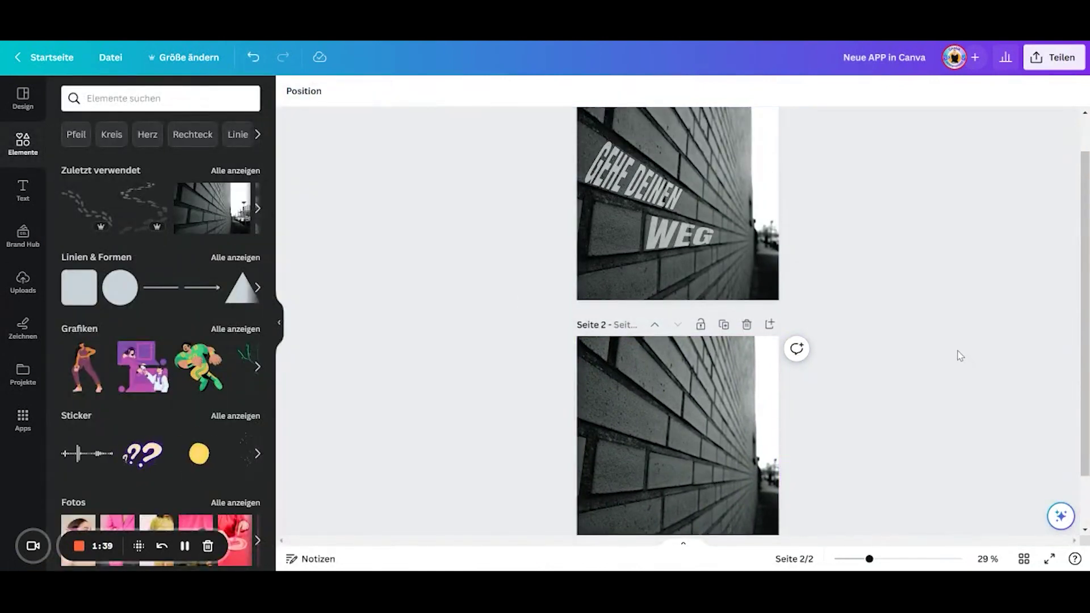
Select the brick wall background on page 2 and open the TypeCraft app from the app catalogue.
left_click(276, 334)
left_click(634, 464)
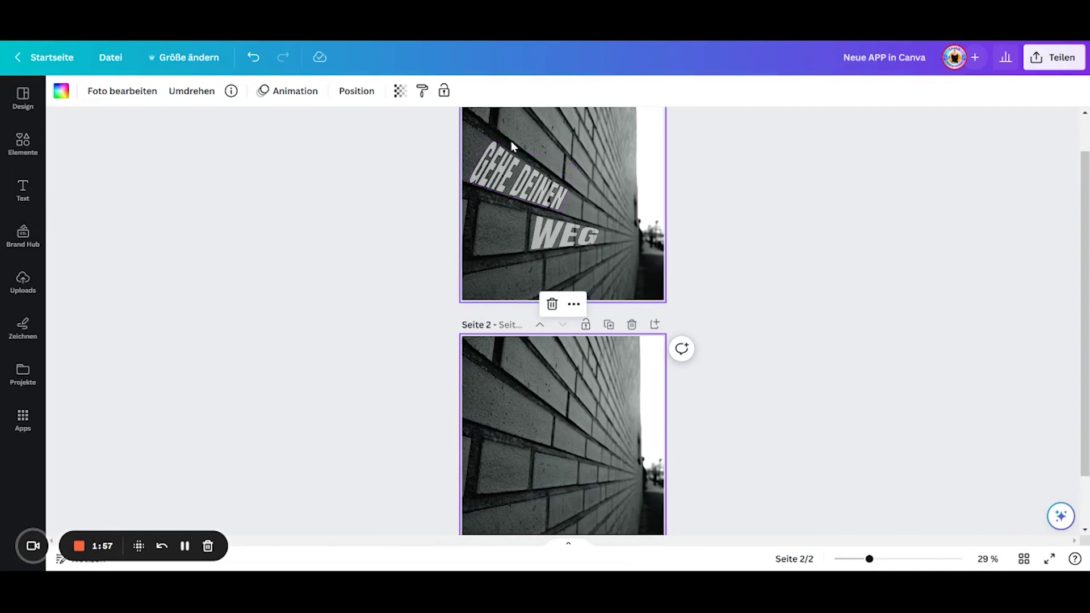
left_click(23, 430)
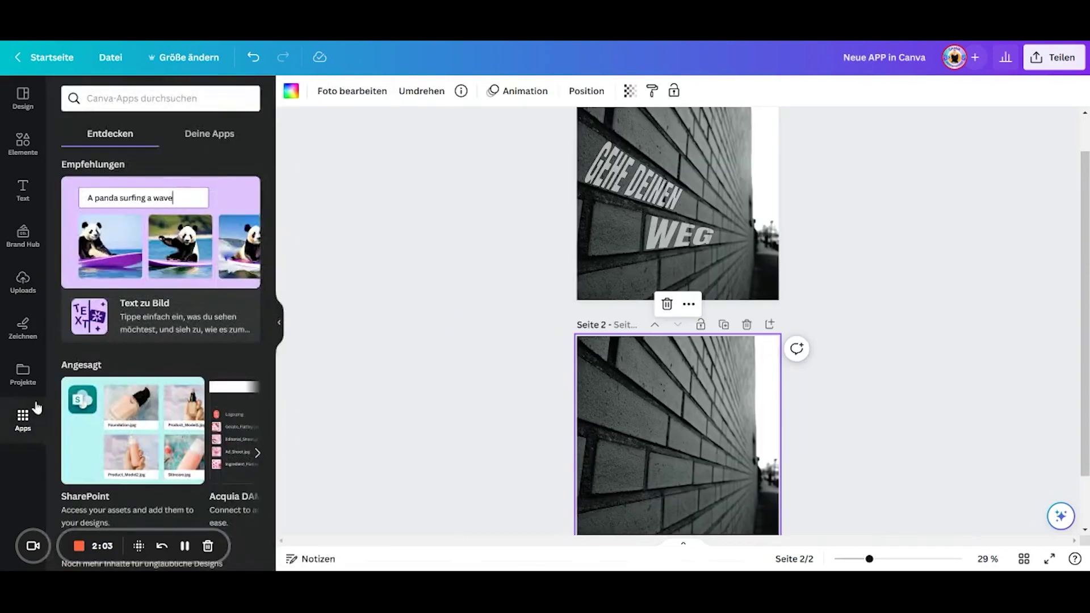
scroll(225, 174, "down", 5)
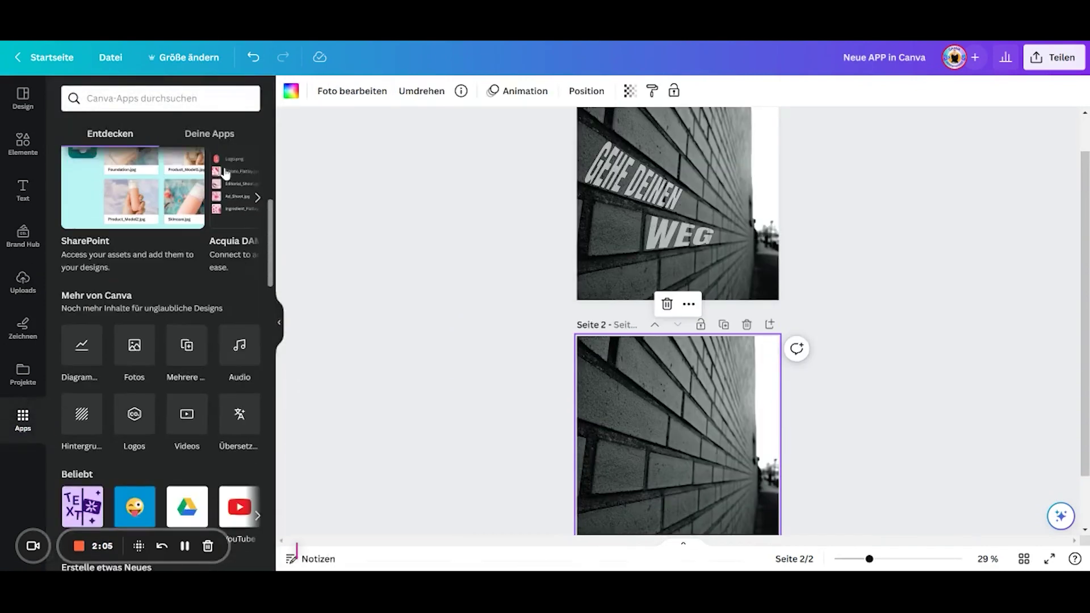
scroll(216, 227, "down", 5)
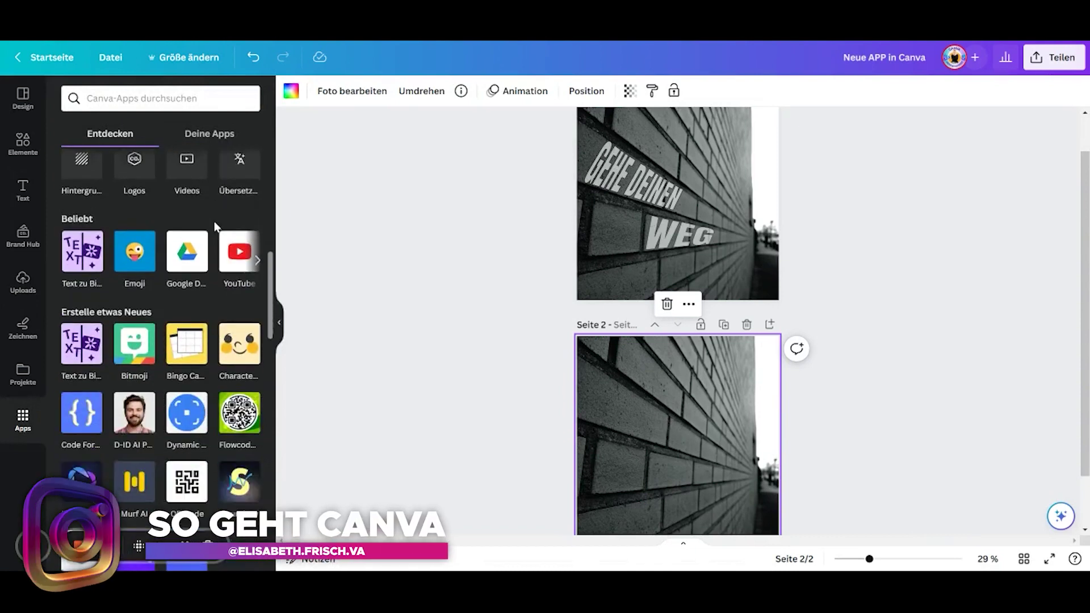
scroll(107, 213, "down", 2)
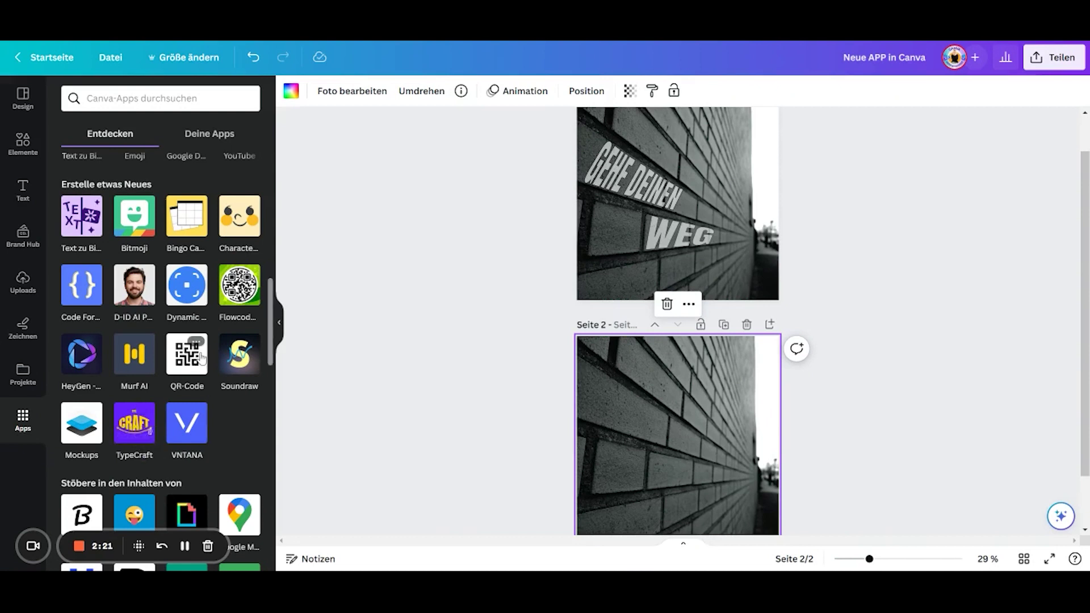
left_click(135, 438)
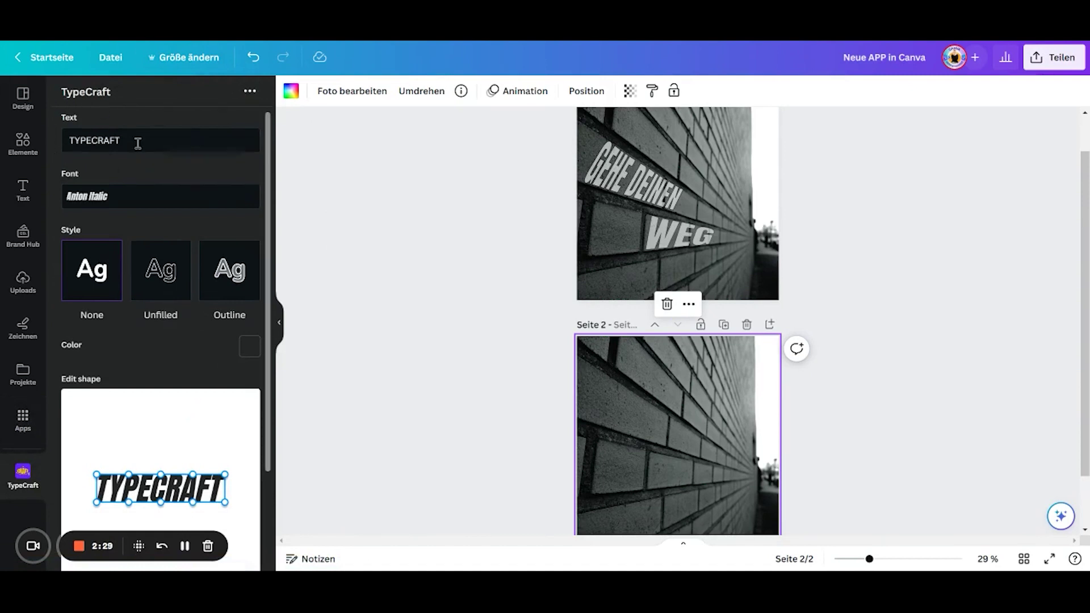
Replace the TypeCraft sample text with "WEG" and choose the Anton Italic font.
left_click_drag(138, 143, 59, 141)
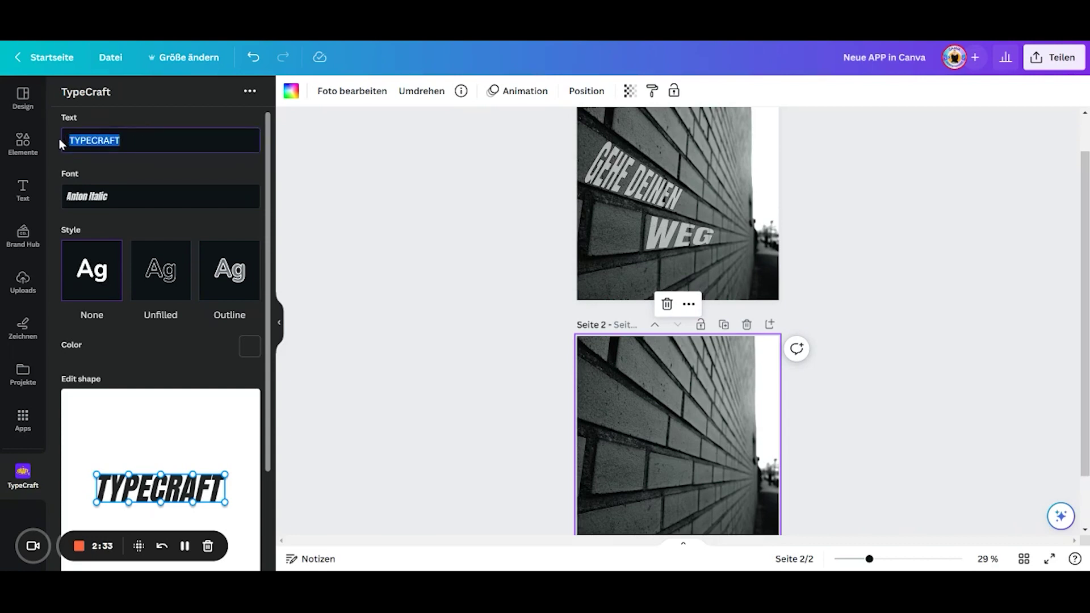
type("WEG")
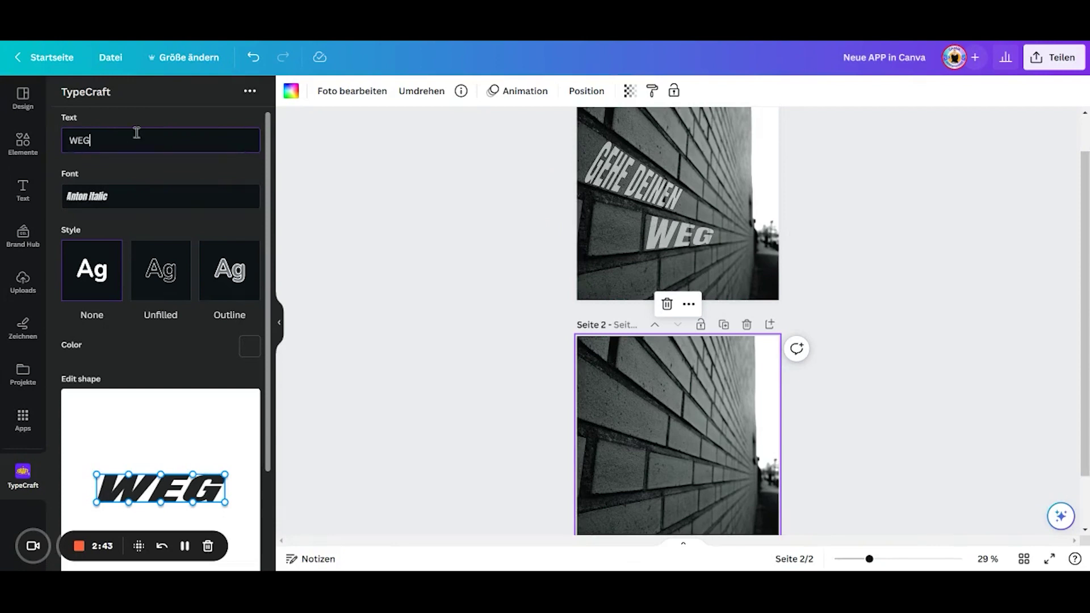
left_click(166, 198)
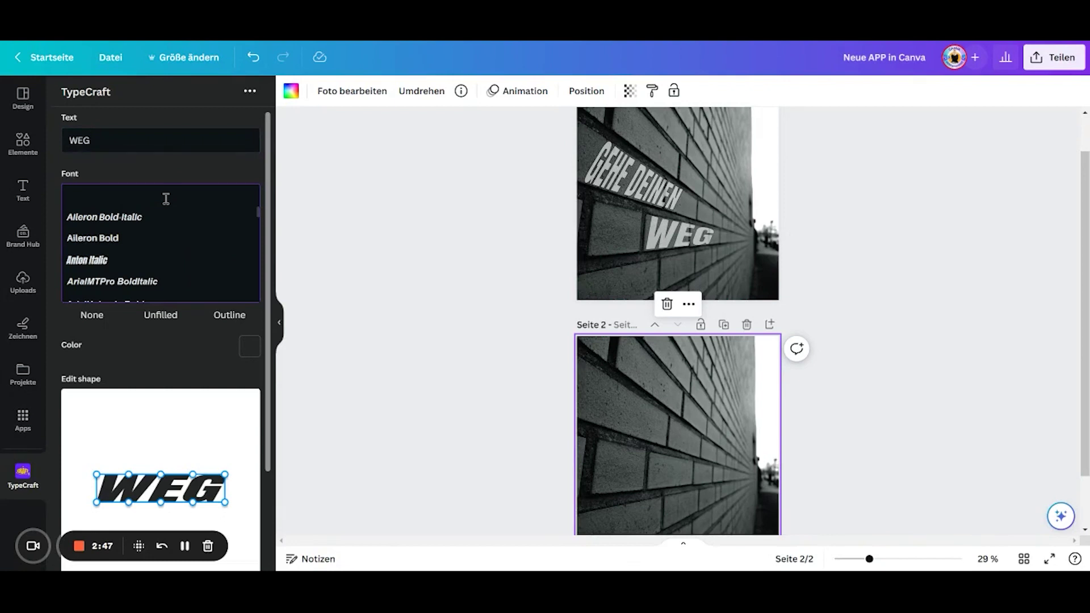
scroll(213, 221, "down", 3)
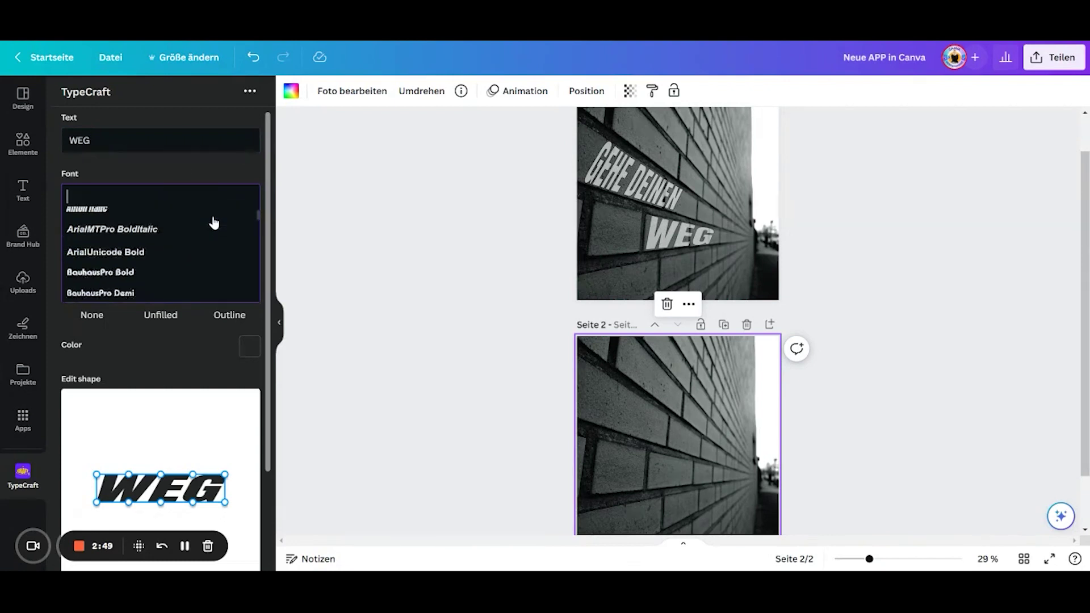
scroll(214, 221, "down", 5)
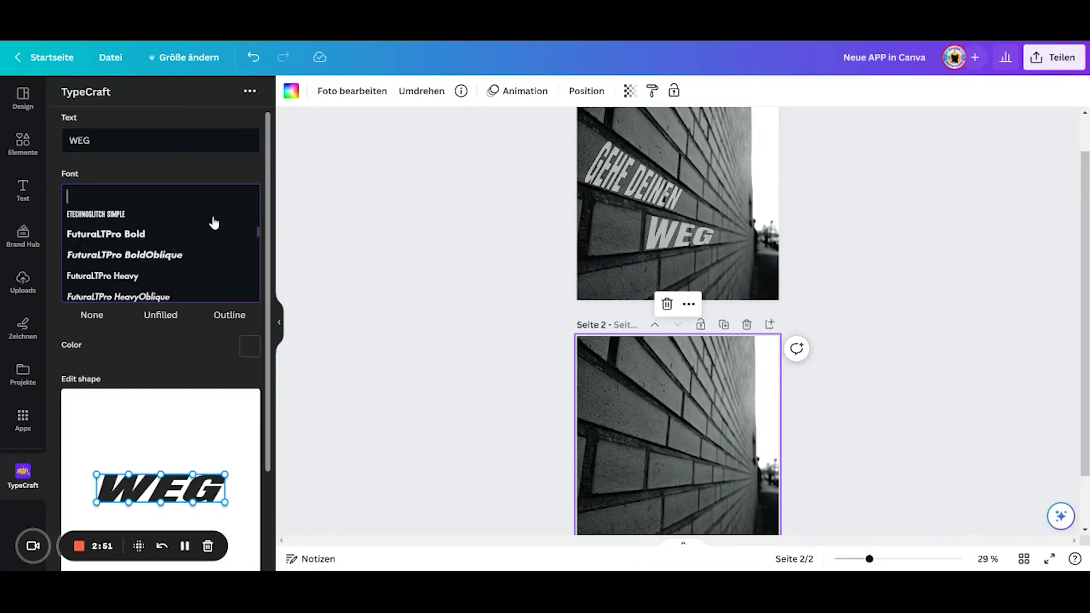
scroll(213, 221, "up", 10)
left_click(199, 260)
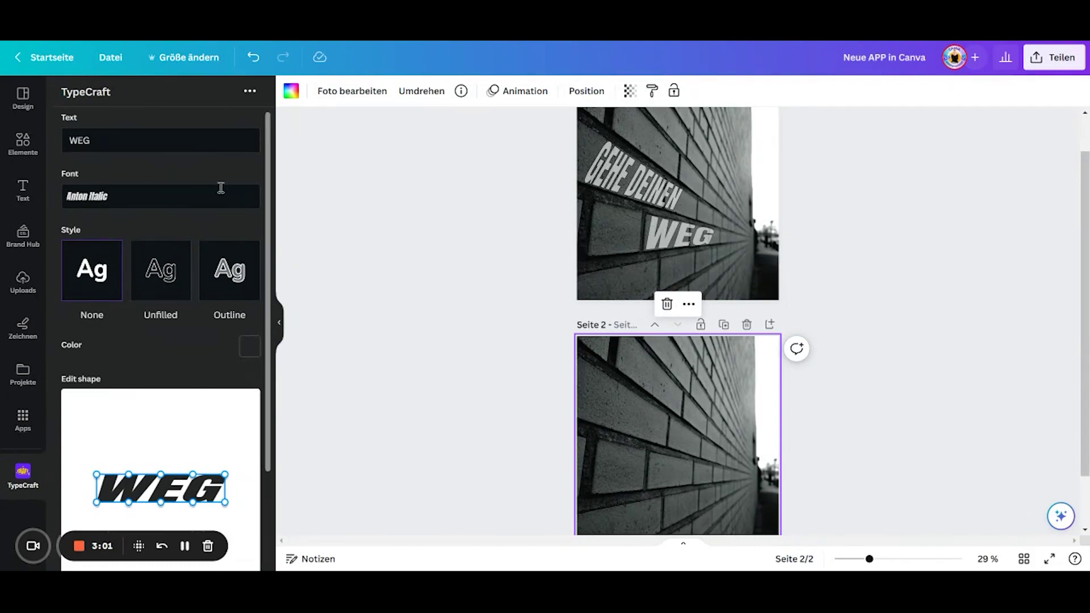
scroll(221, 187, "down", 2)
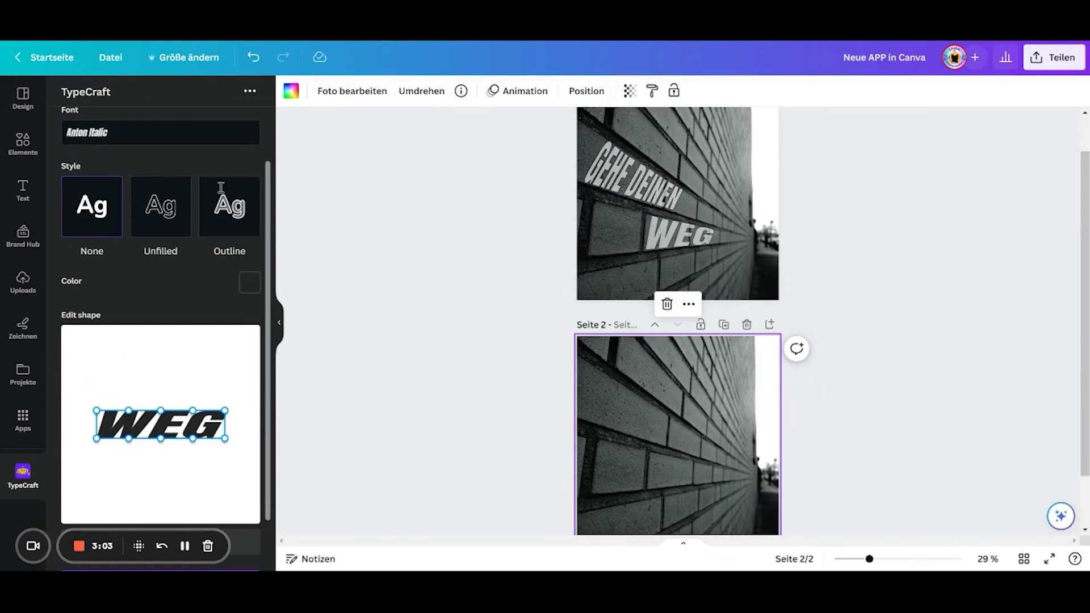
scroll(221, 187, "up", 2)
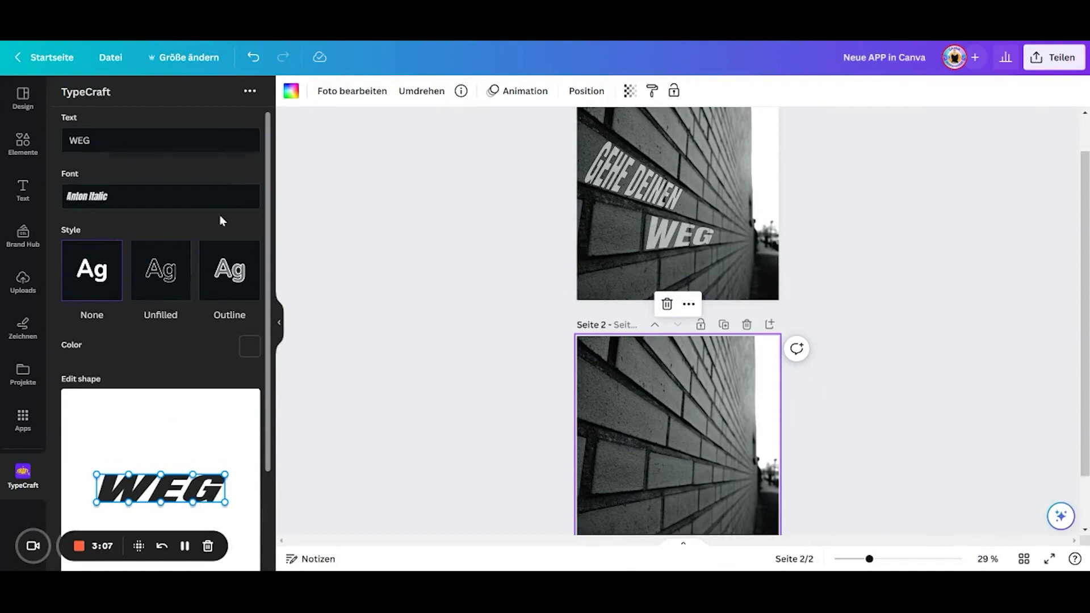
scroll(172, 215, "down", 4)
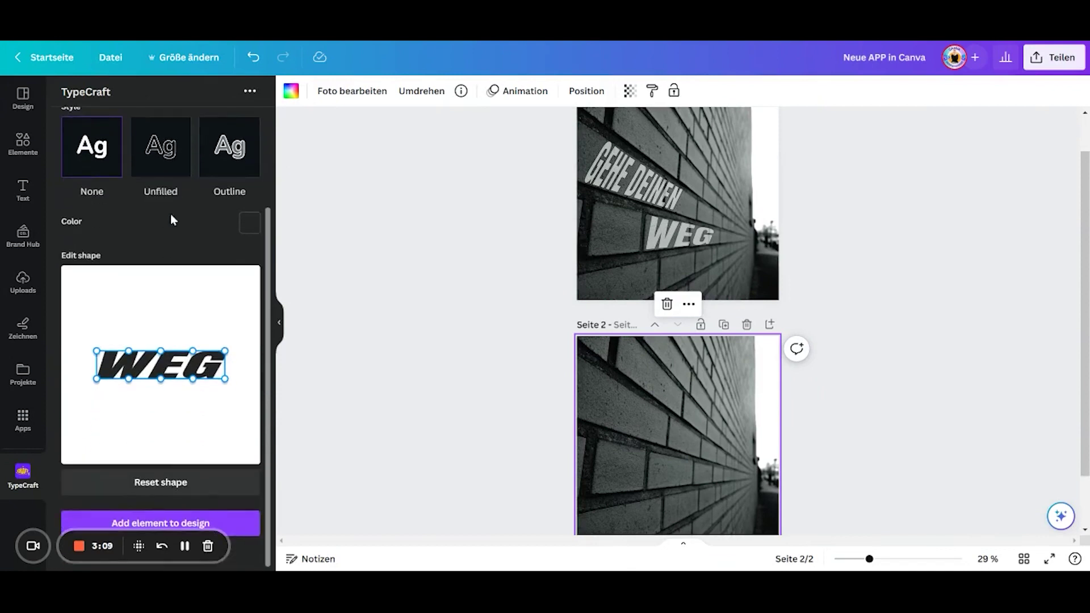
scroll(170, 213, "up", 4)
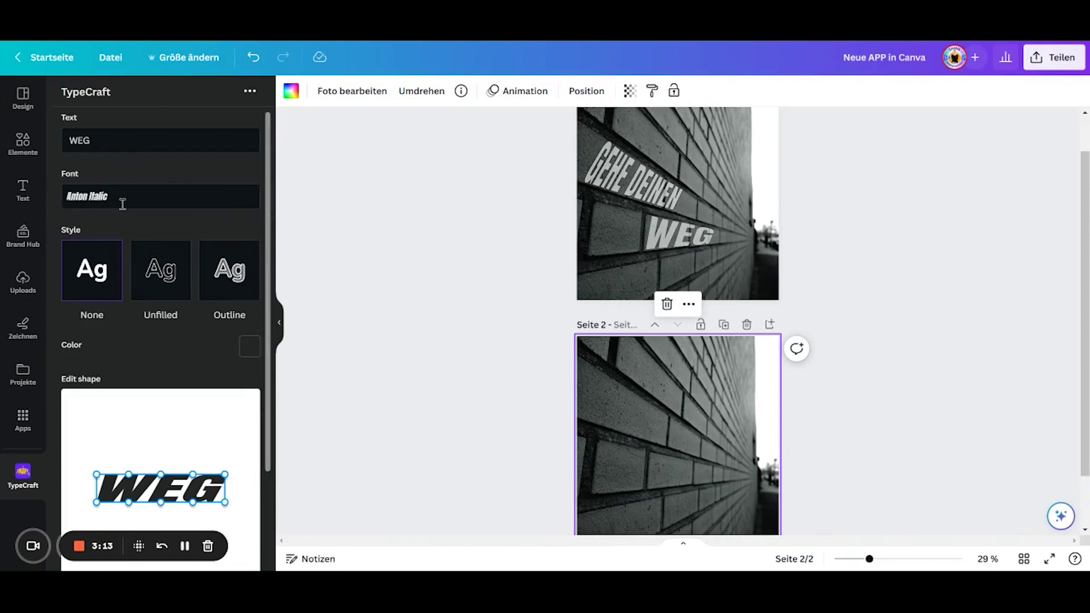
Reshape the WEG text by raising its upper-left corner and aligning the other top points into an edge sloping down to the right.
scroll(146, 226, "down", 4)
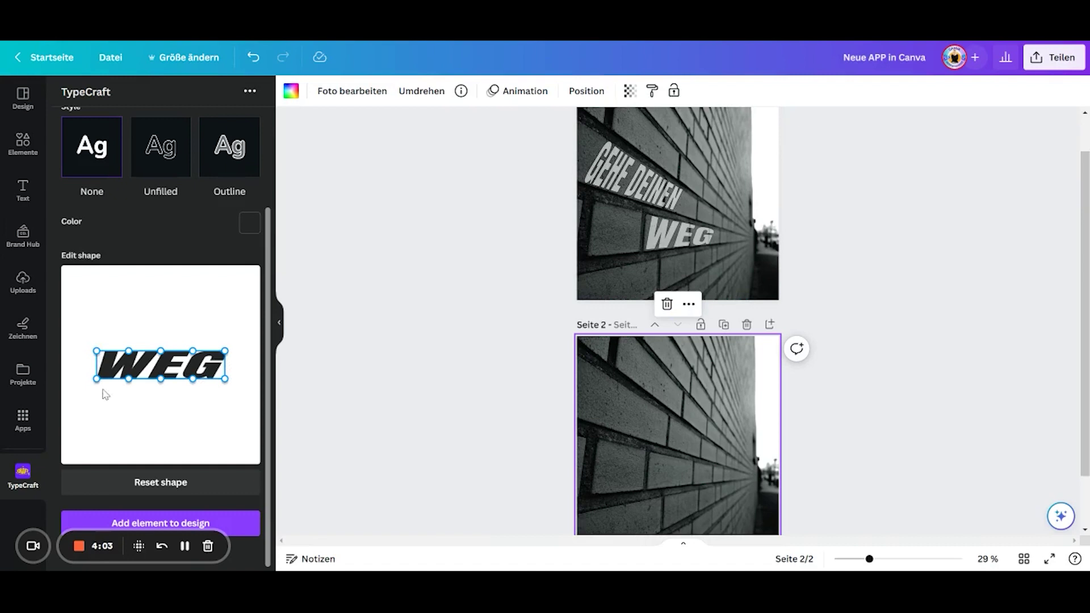
left_click_drag(98, 354, 101, 333)
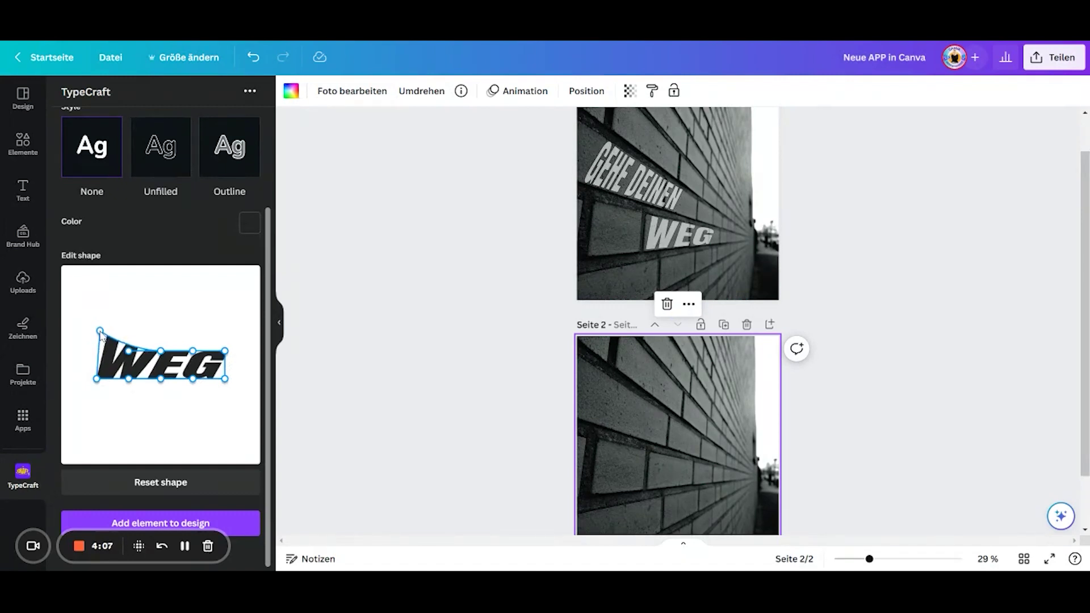
left_click_drag(130, 350, 227, 350)
left_click_drag(138, 329, 137, 336)
left_click_drag(202, 348, 203, 350)
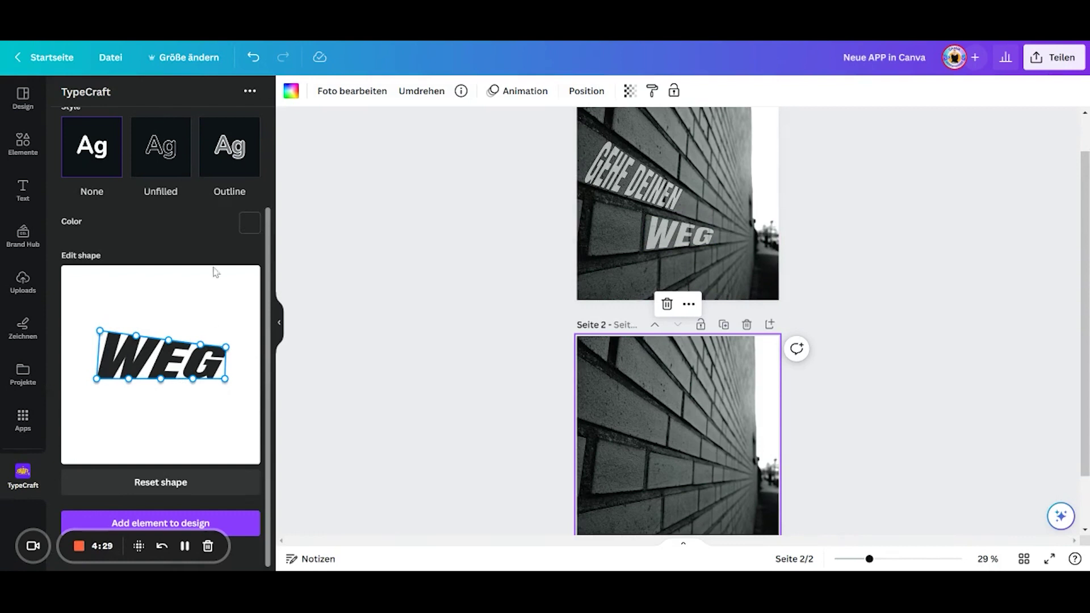
Set the WEG text colour to white (#ffffff) and add the shaped element to page 2.
left_click(251, 226)
scroll(250, 228, "up", 2)
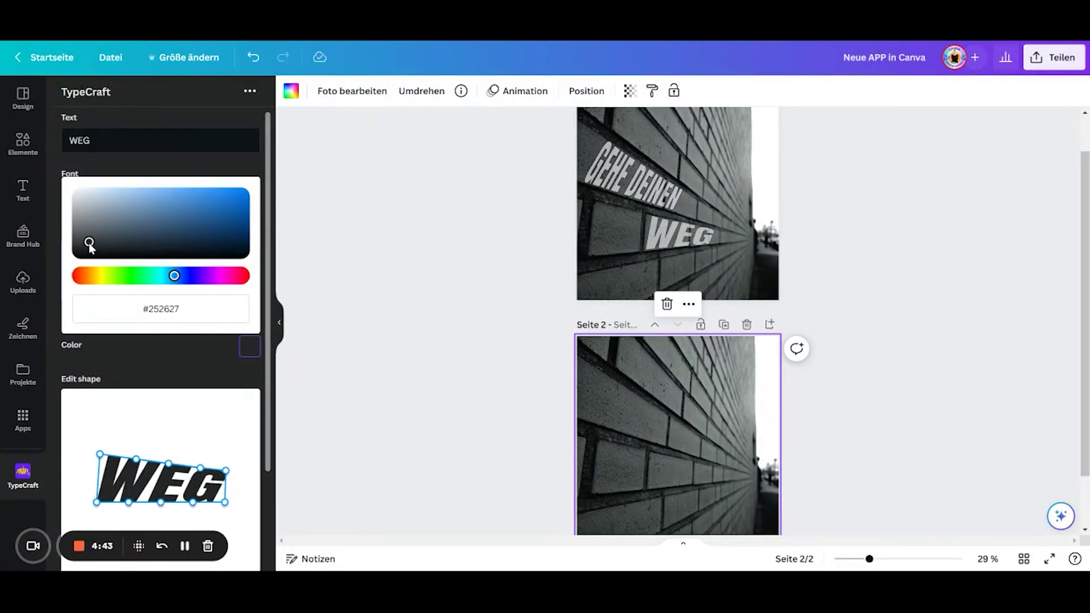
left_click_drag(89, 243, 67, 188)
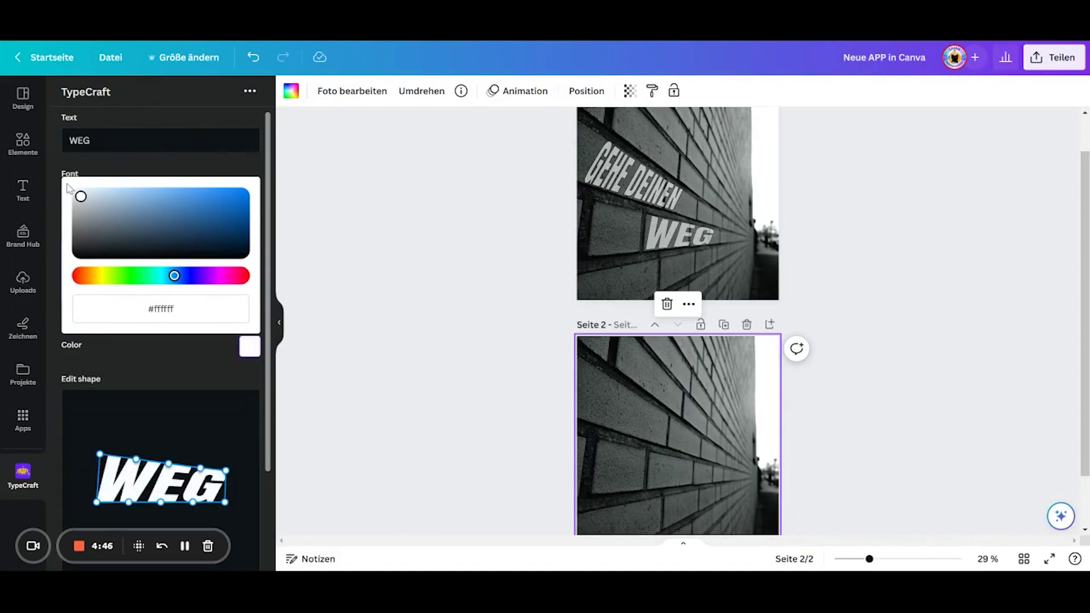
left_click(243, 162)
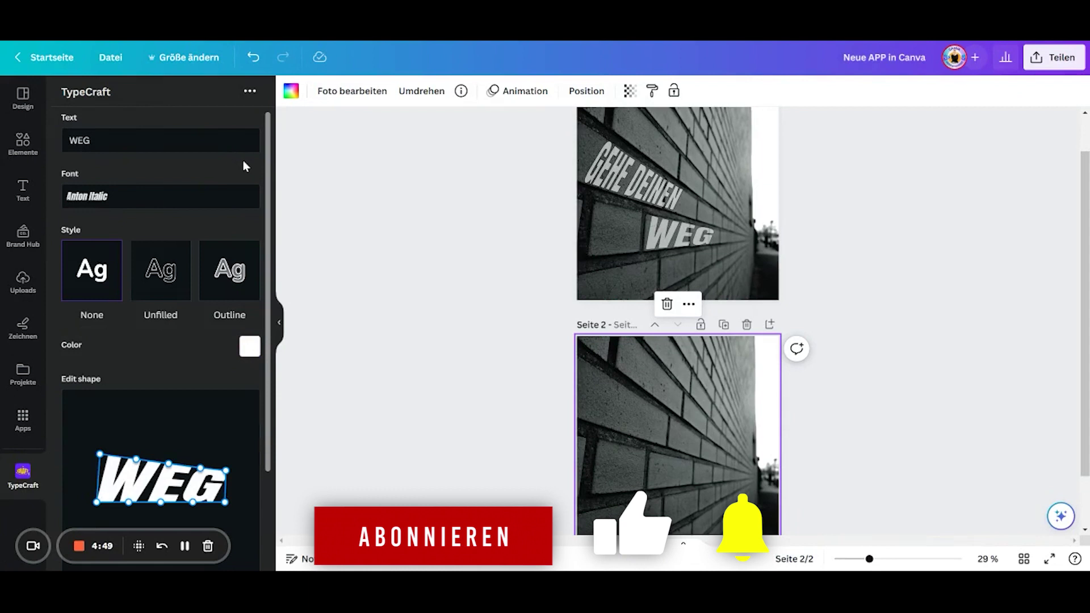
scroll(222, 227, "down", 3)
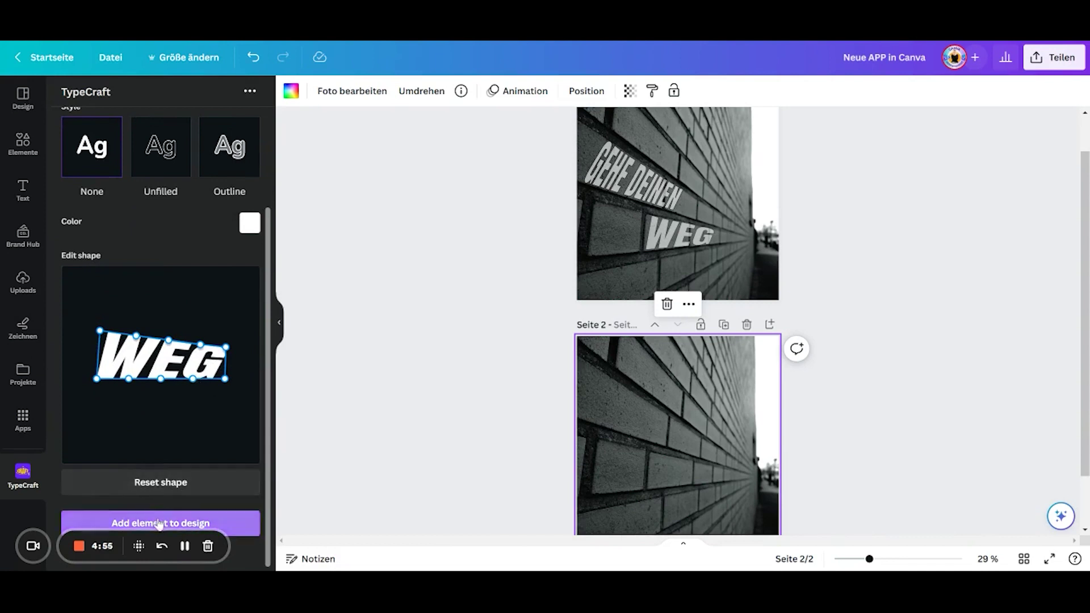
left_click(239, 530)
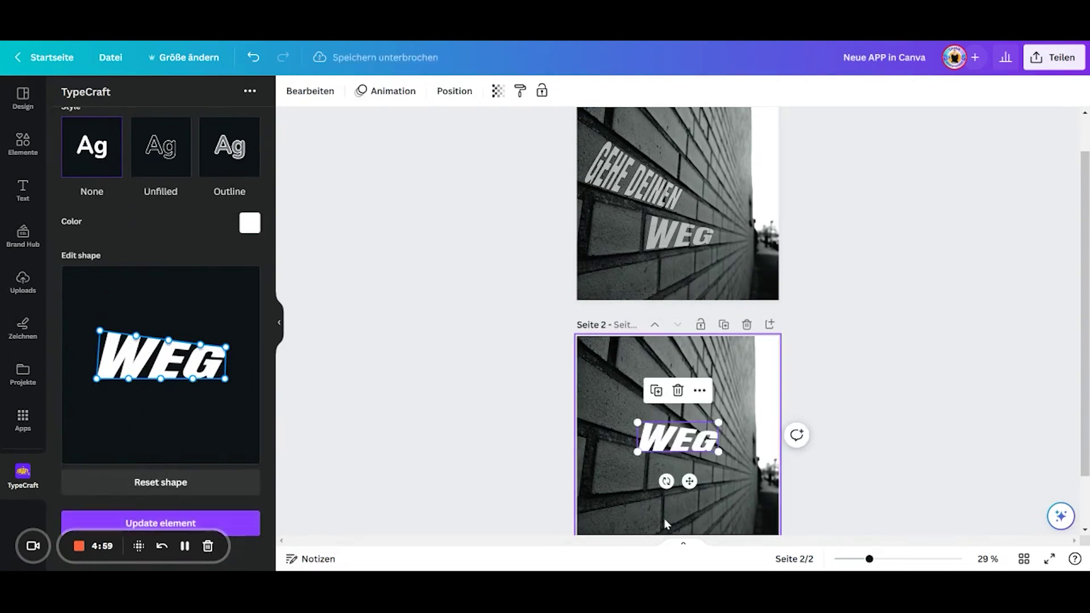
Tilt the WEG element slightly counterclockwise, move it onto the lower brick on page 2 and enlarge it slightly.
scroll(160, 347, "up", 2)
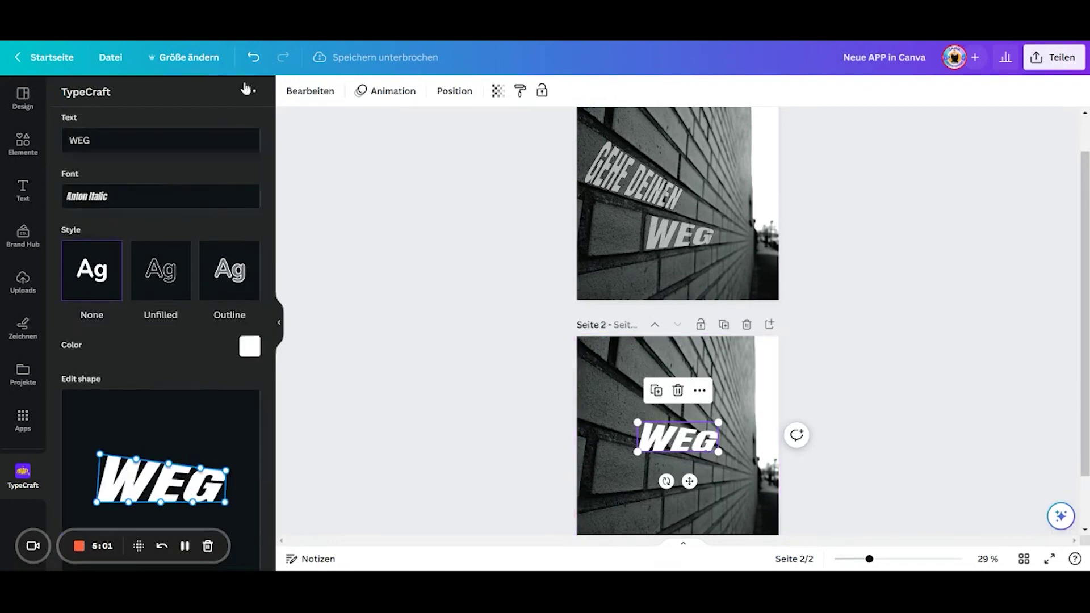
scroll(193, 364, "down", 2)
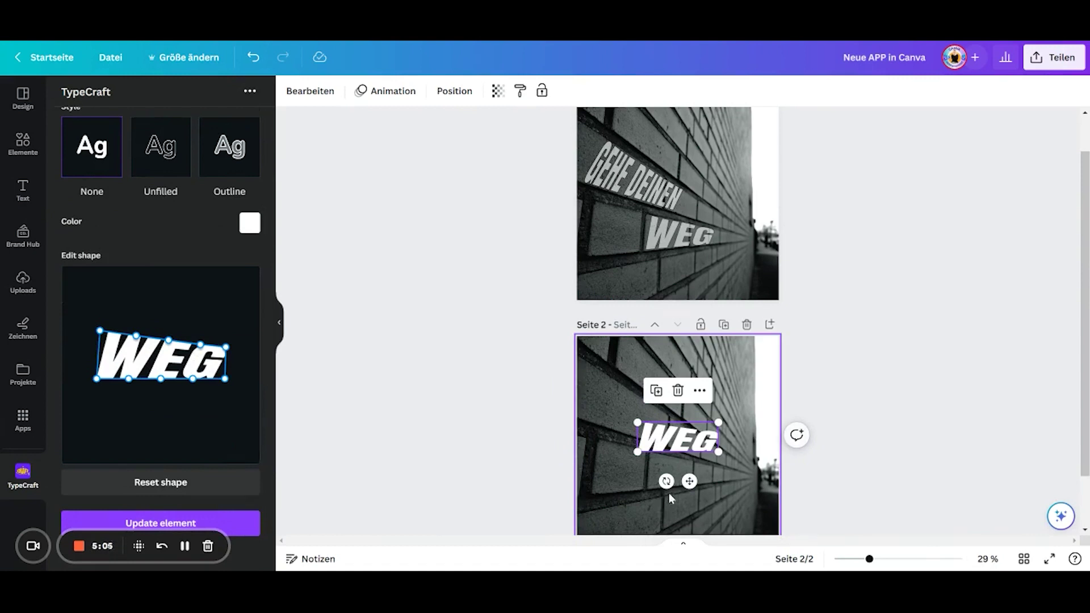
left_click_drag(666, 481, 653, 478)
left_click_drag(672, 434, 684, 483)
left_click_drag(663, 524, 677, 527)
scroll(1082, 387, "down", 2)
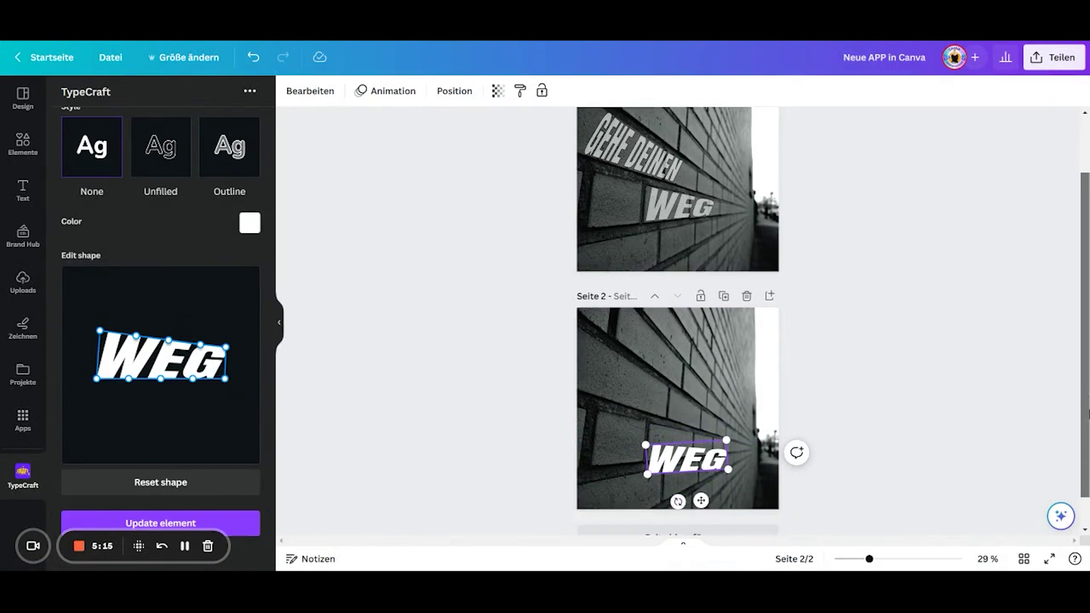
left_click_drag(654, 435, 682, 412)
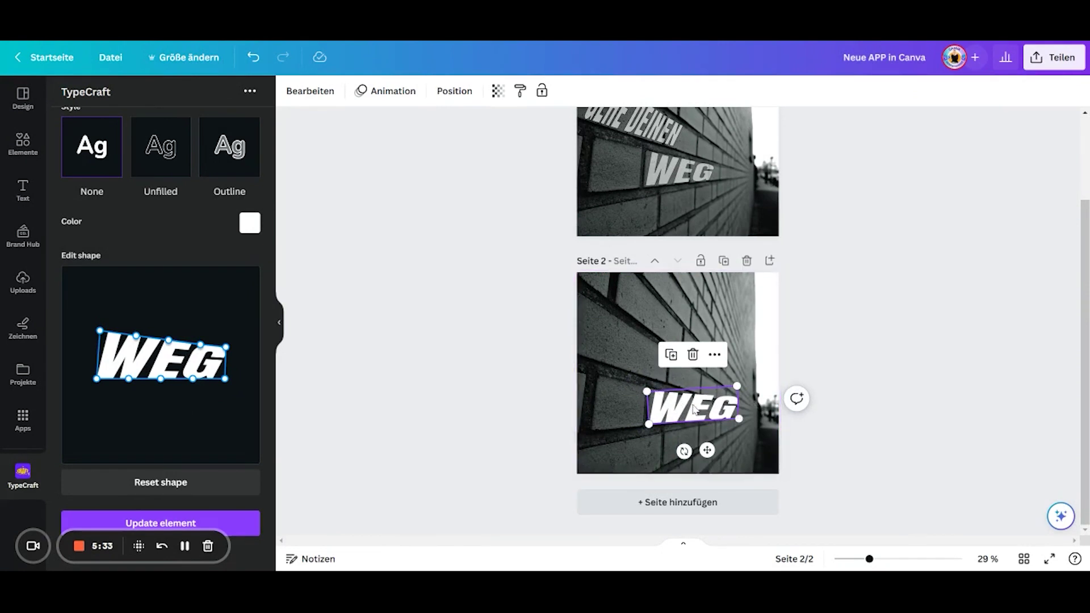
Lower the right part of WEG's top edge, update the element, and slightly adjust its size and rotation on the brick.
left_click_drag(225, 348, 167, 343)
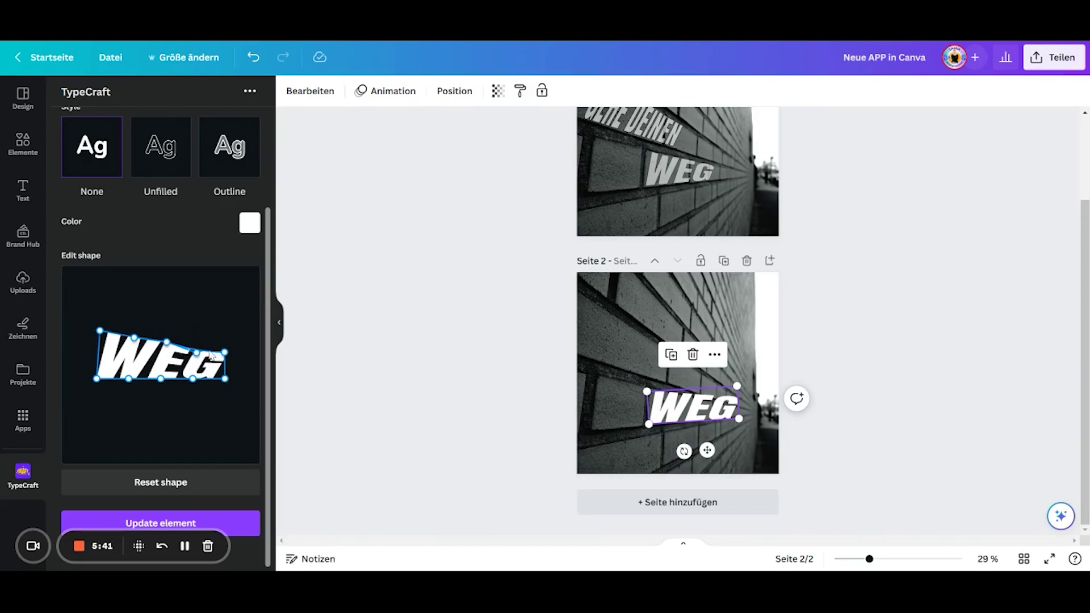
left_click_drag(227, 352, 200, 348)
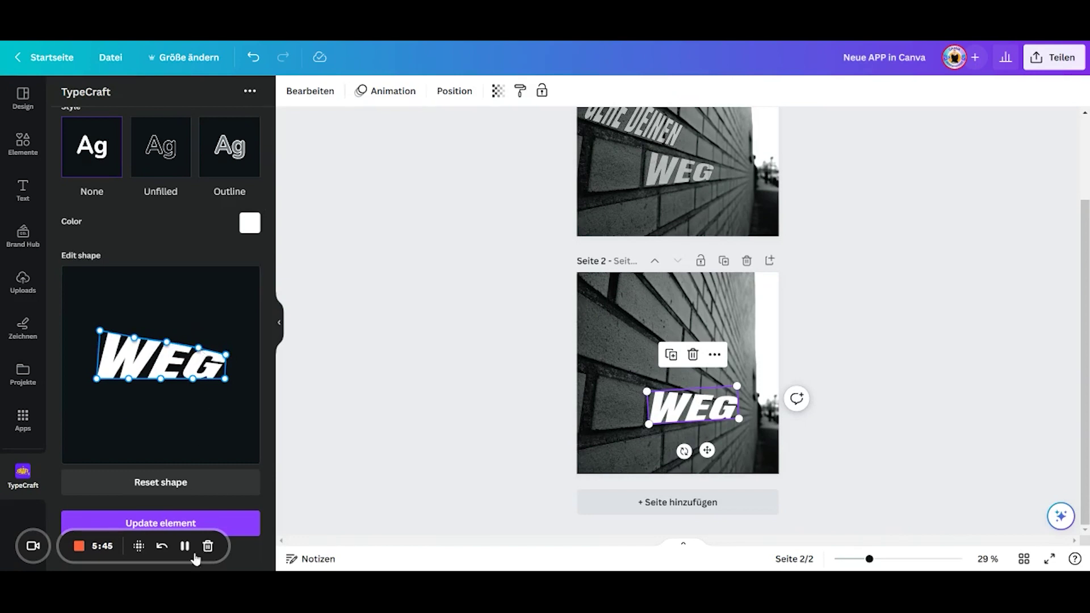
left_click(199, 524)
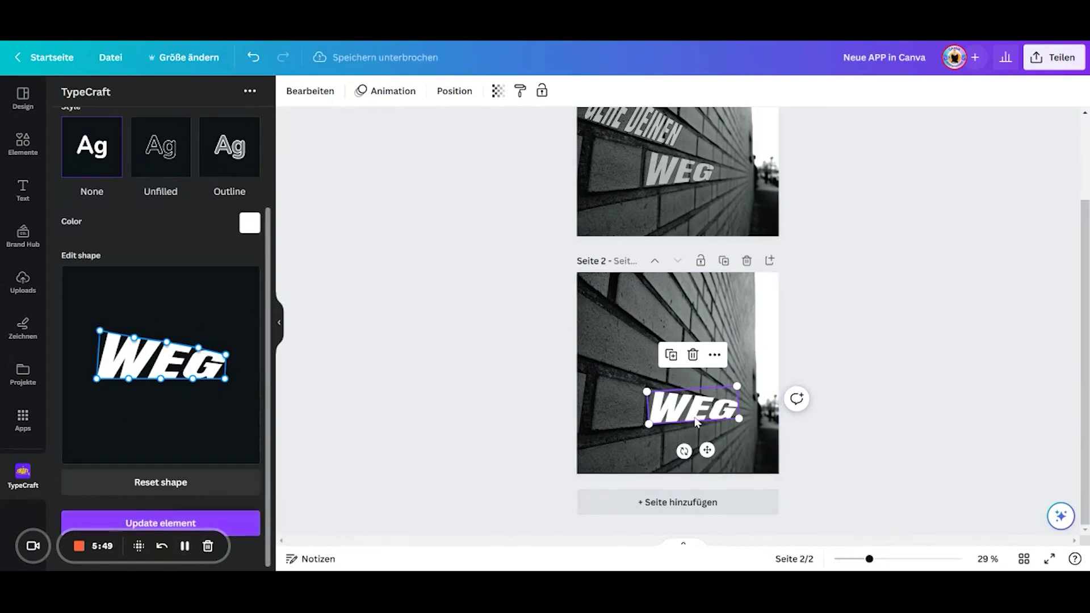
left_click_drag(730, 402, 731, 404)
left_click_drag(681, 451, 680, 454)
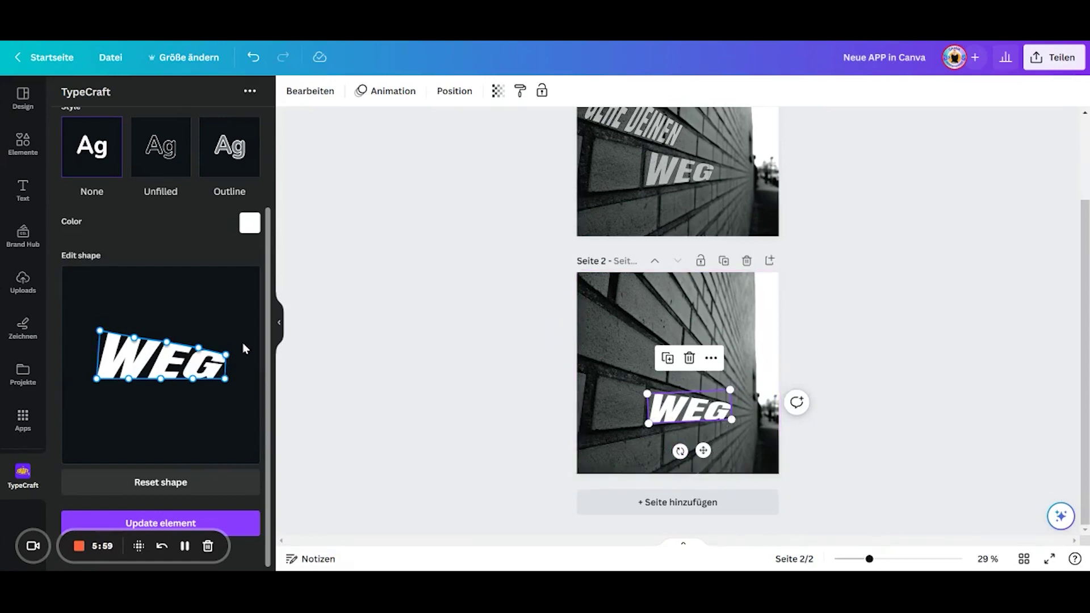
Refine the middle points of WEG's sloping top edge, update the element and nudge it into place on the brick.
left_click_drag(200, 352, 168, 345)
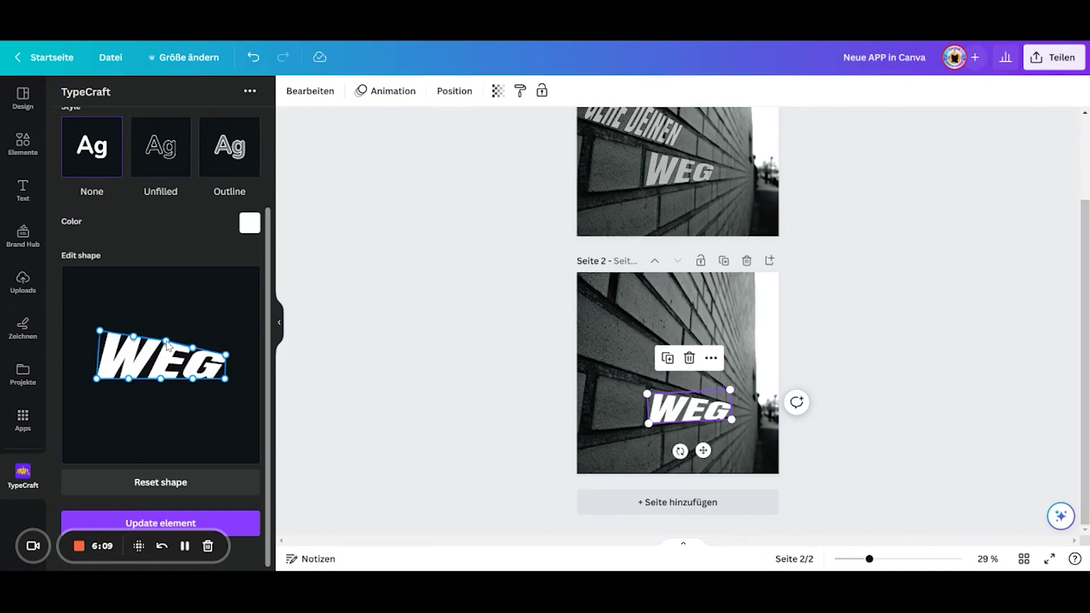
left_click(137, 516)
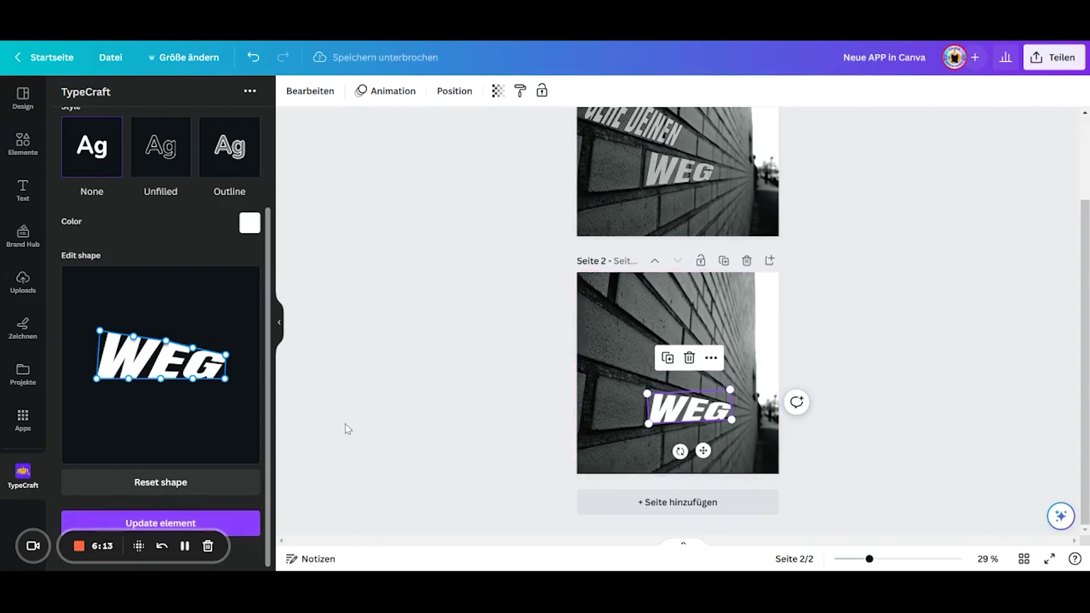
left_click_drag(664, 416, 690, 434)
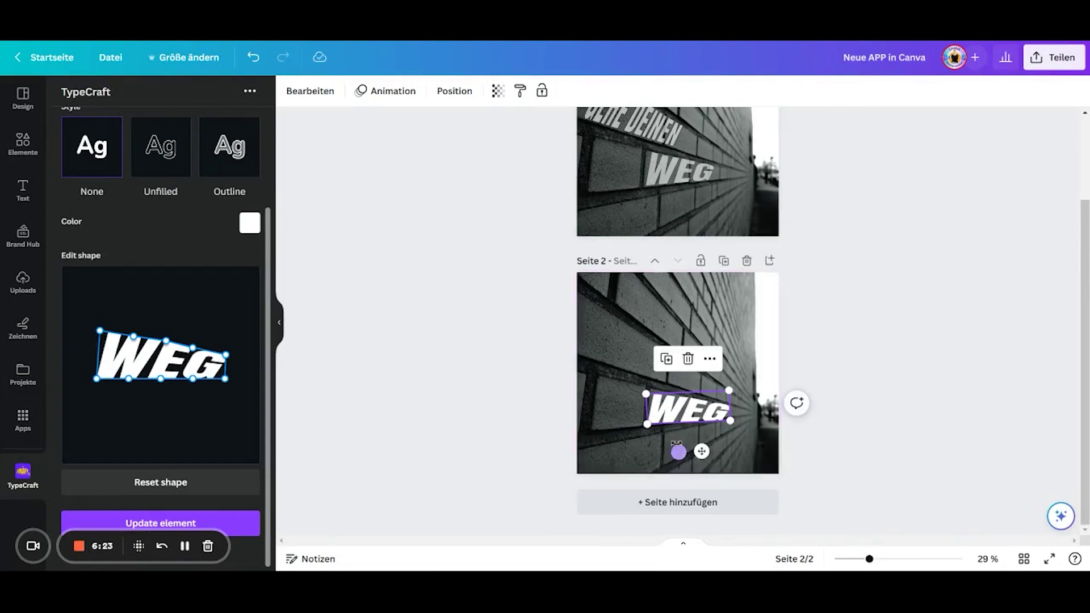
Give the WEG text the Outline style with a black border colour and update the element.
scroll(216, 256, "up", 3)
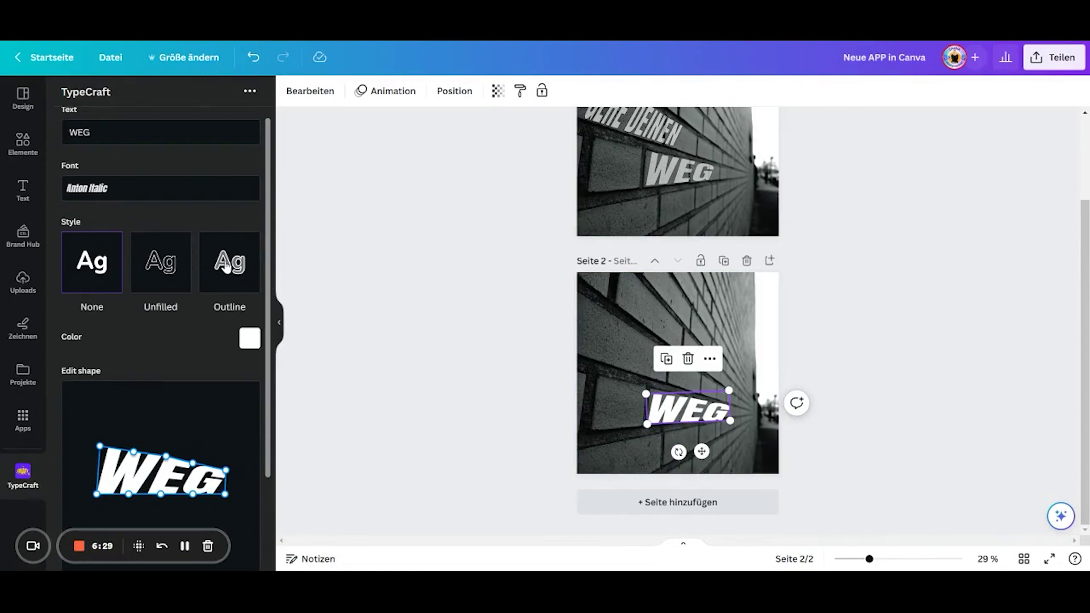
left_click(170, 275)
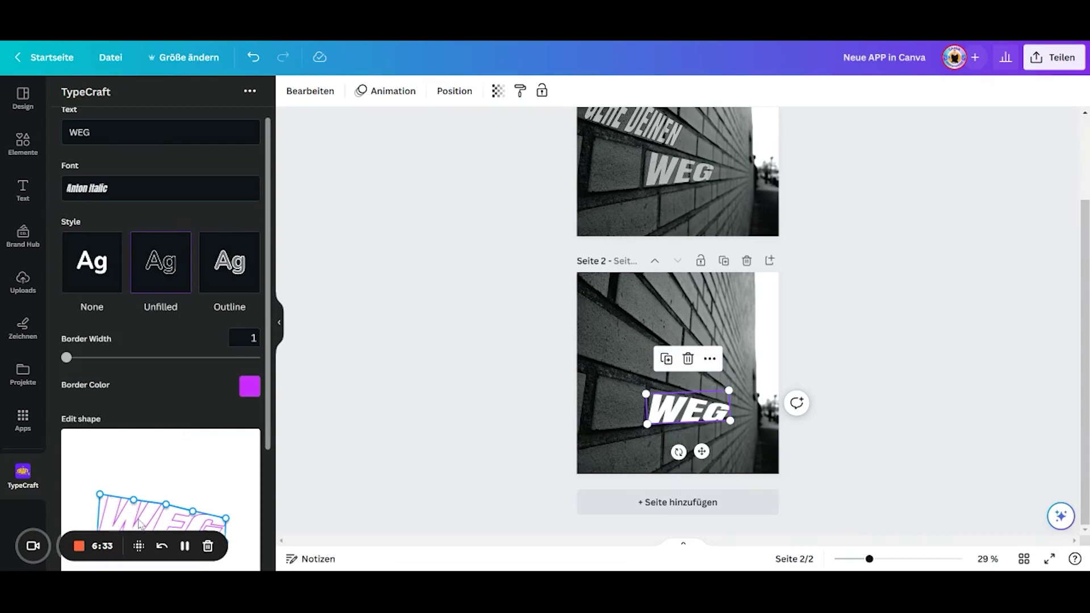
left_click(240, 283)
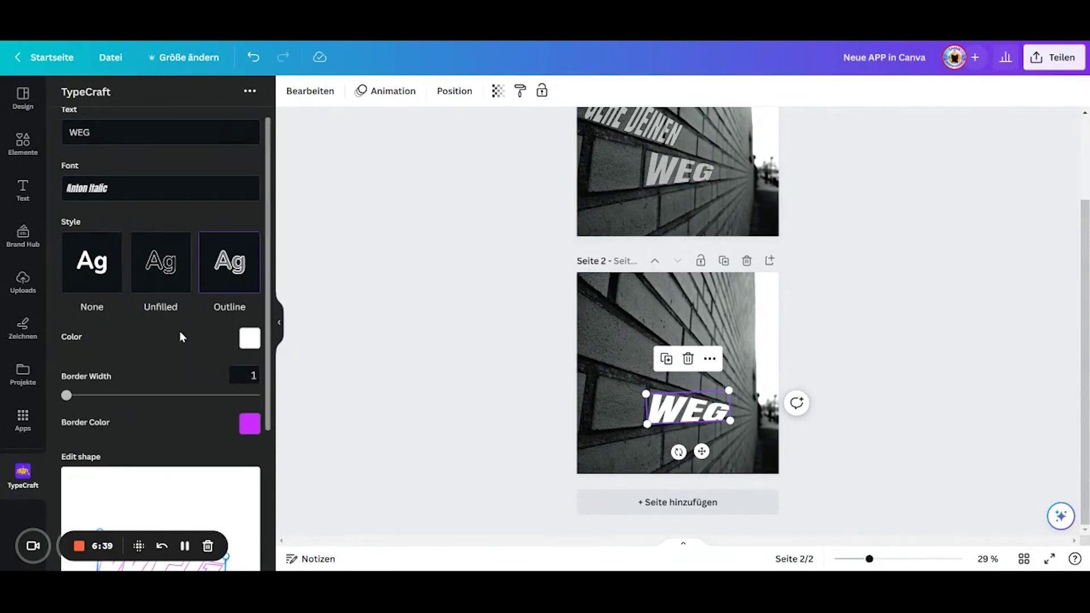
scroll(181, 338, "down", 1)
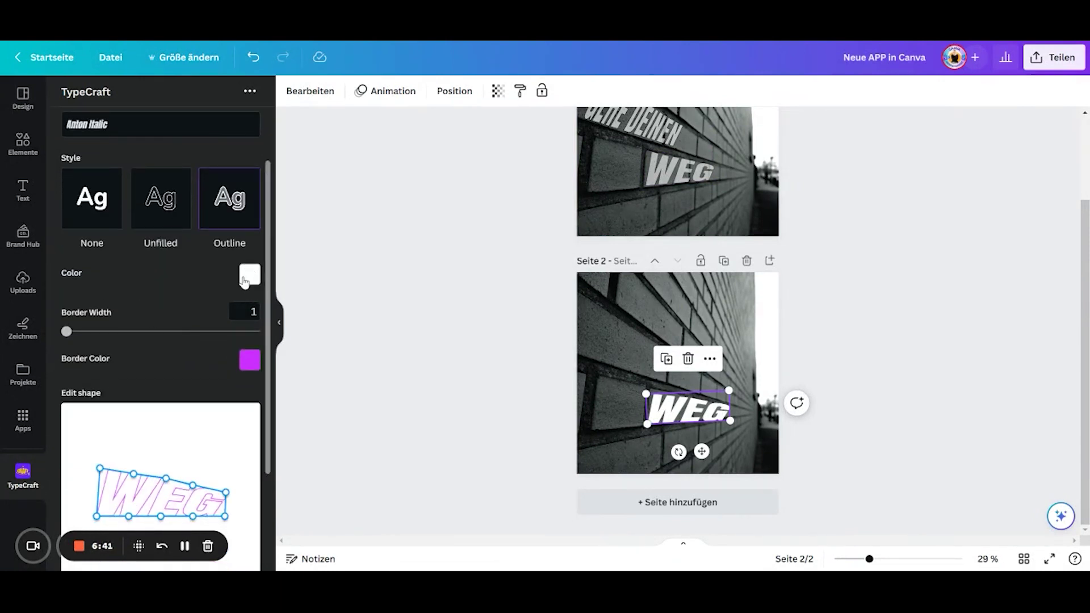
left_click(250, 366)
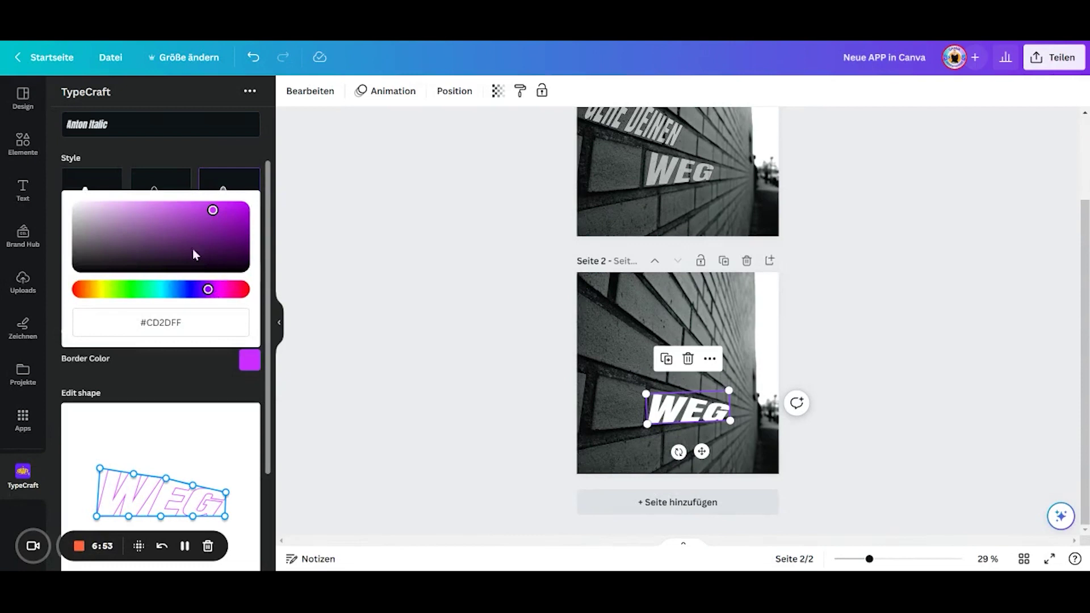
left_click_drag(218, 213, 59, 277)
left_click(59, 277)
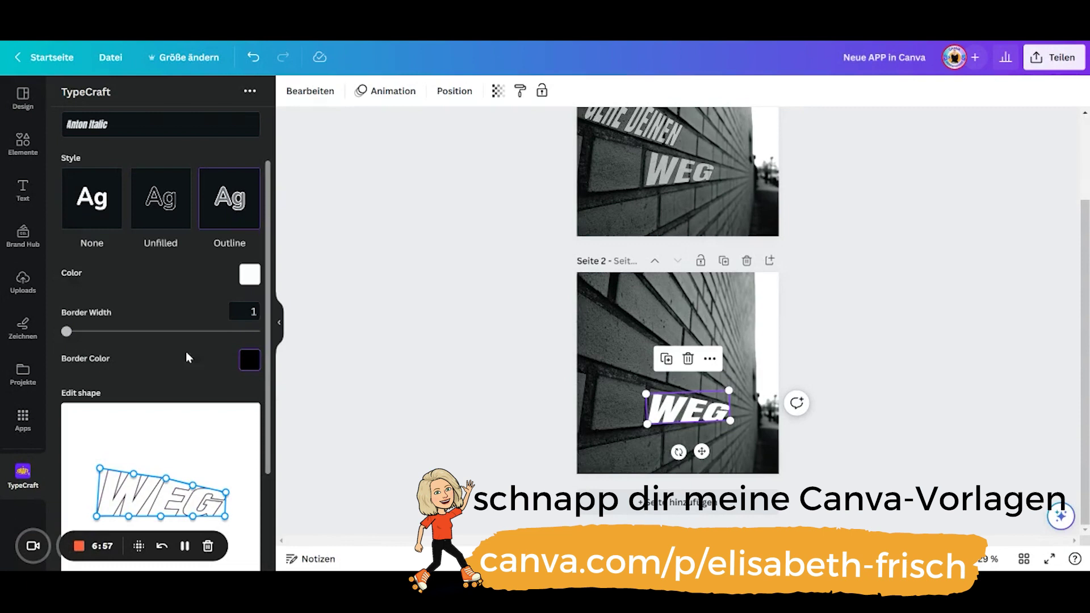
scroll(189, 366, "down", 3)
left_click(157, 526)
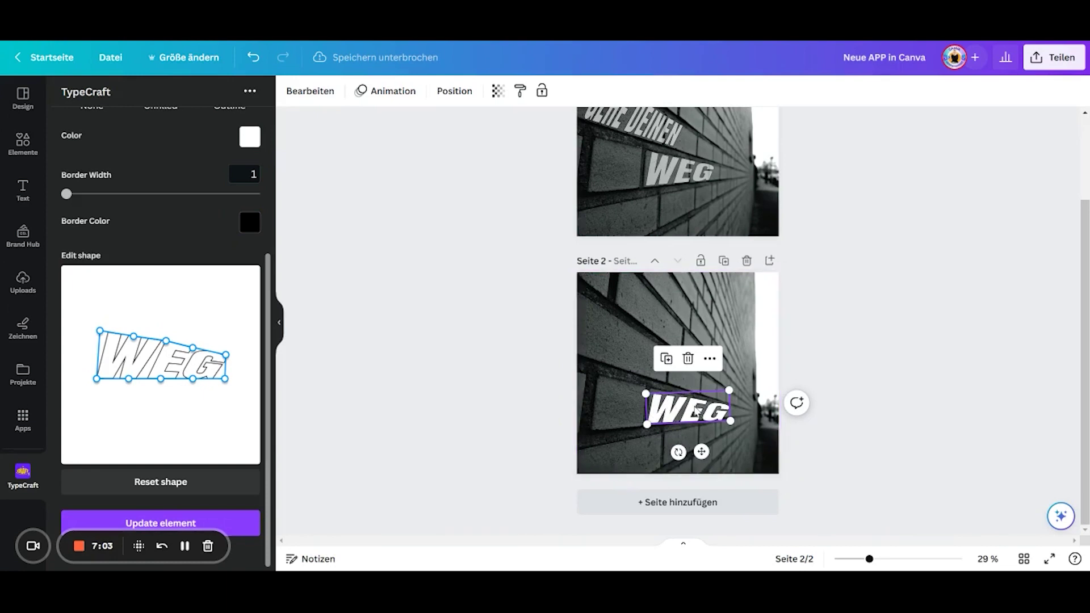
Set the WEG element's transparency to 52 and fine-tune its placement on the brick.
left_click(498, 95)
left_click_drag(497, 142, 440, 143)
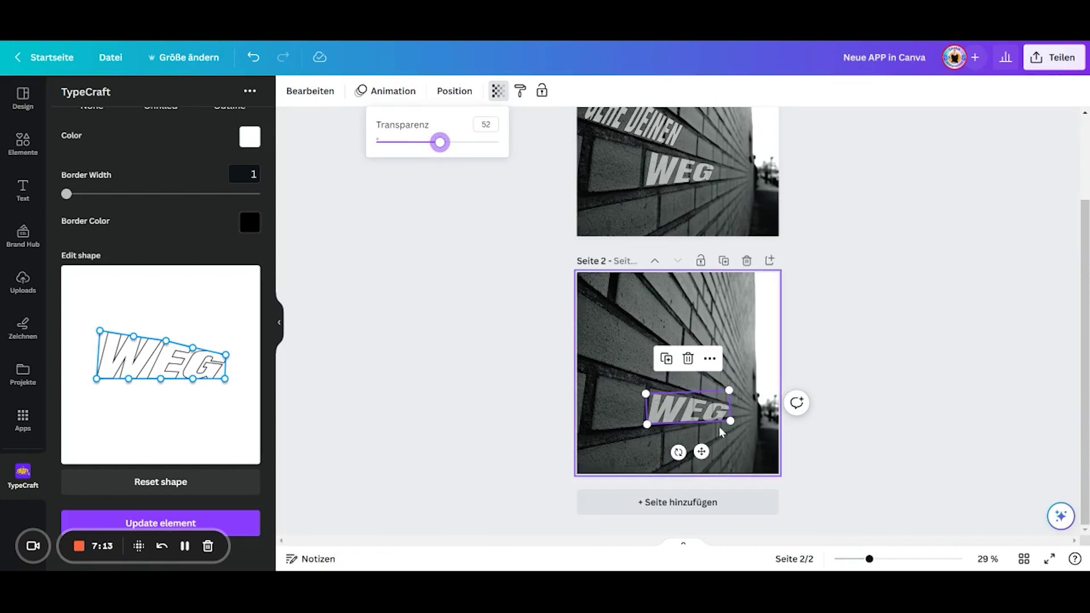
left_click(754, 450)
left_click(694, 412)
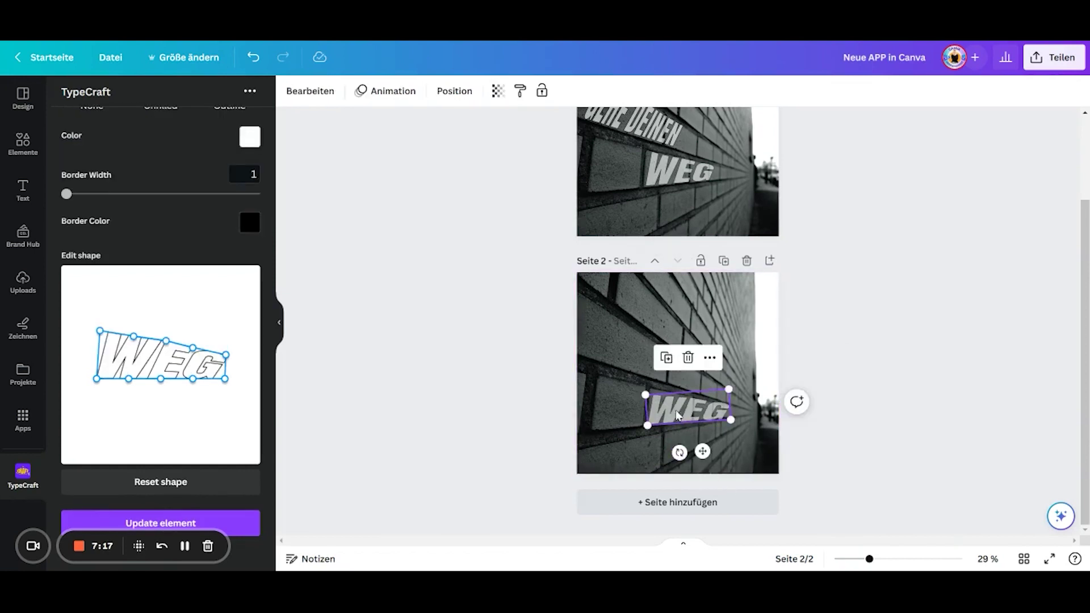
left_click(579, 380)
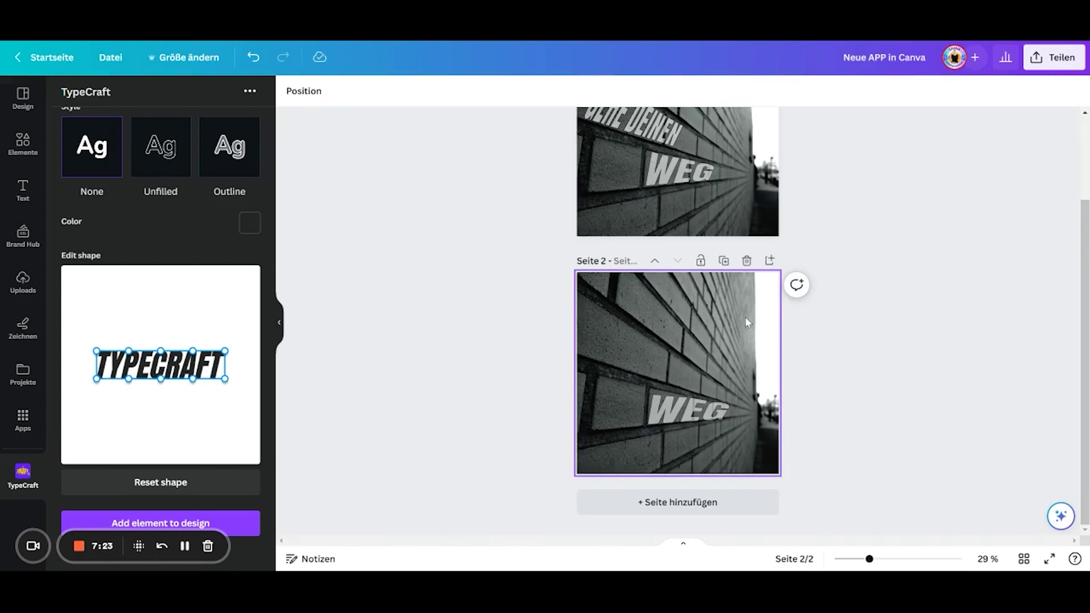
Duplicate the WEG element, move the copy onto the brick row above, tilt it along the mortar line and enlarge it.
left_click(670, 413)
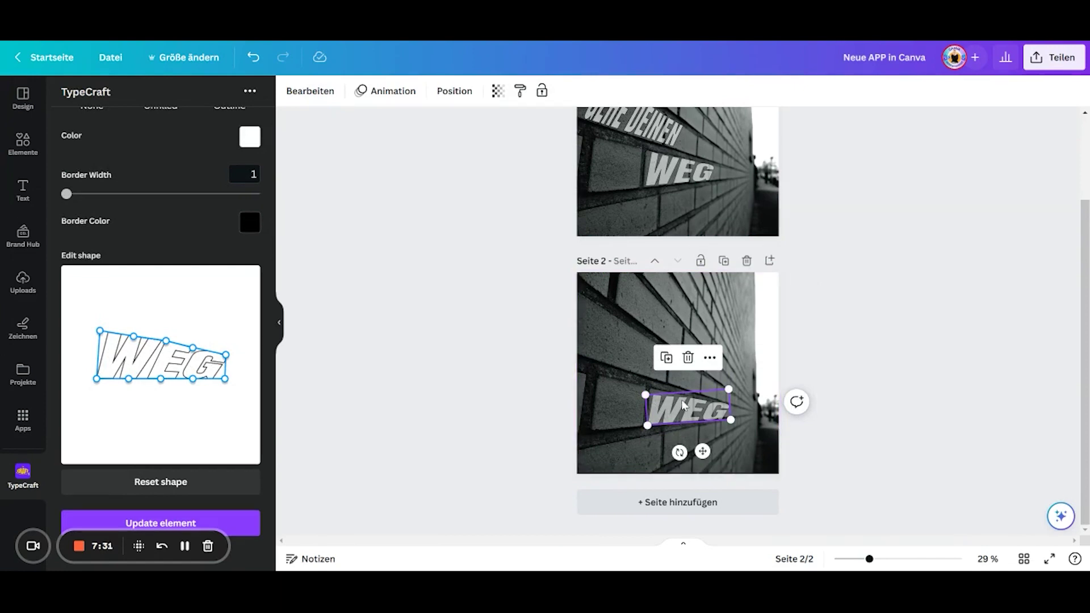
left_click(666, 359)
left_click_drag(705, 453, 608, 395)
left_click_drag(643, 340, 702, 351)
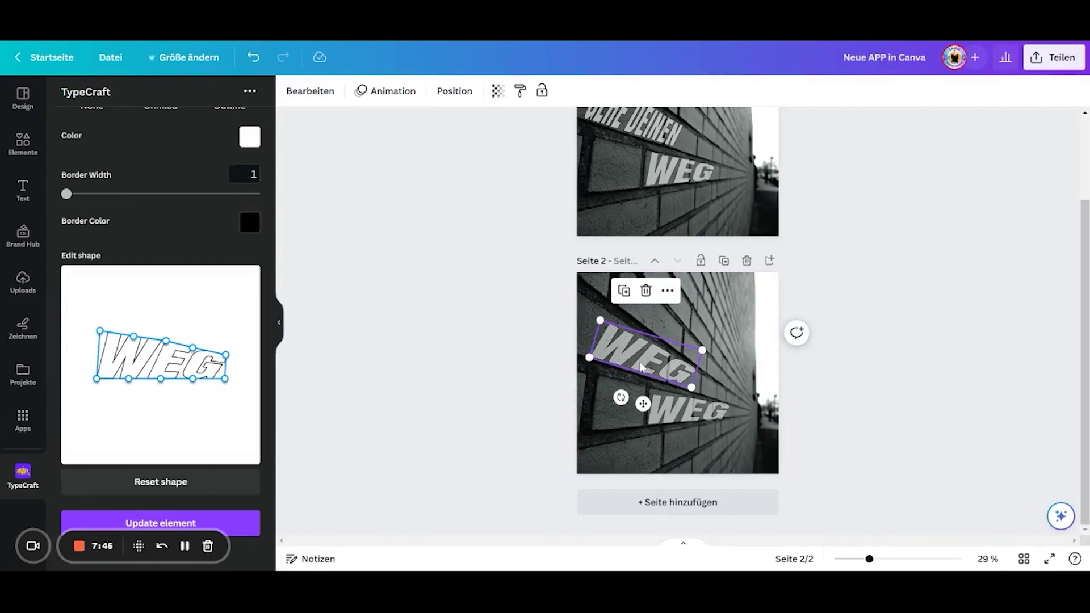
Replace the duplicated element's text with "GEHE DEINEN" and update it in the design.
scroll(111, 317, "up", 4)
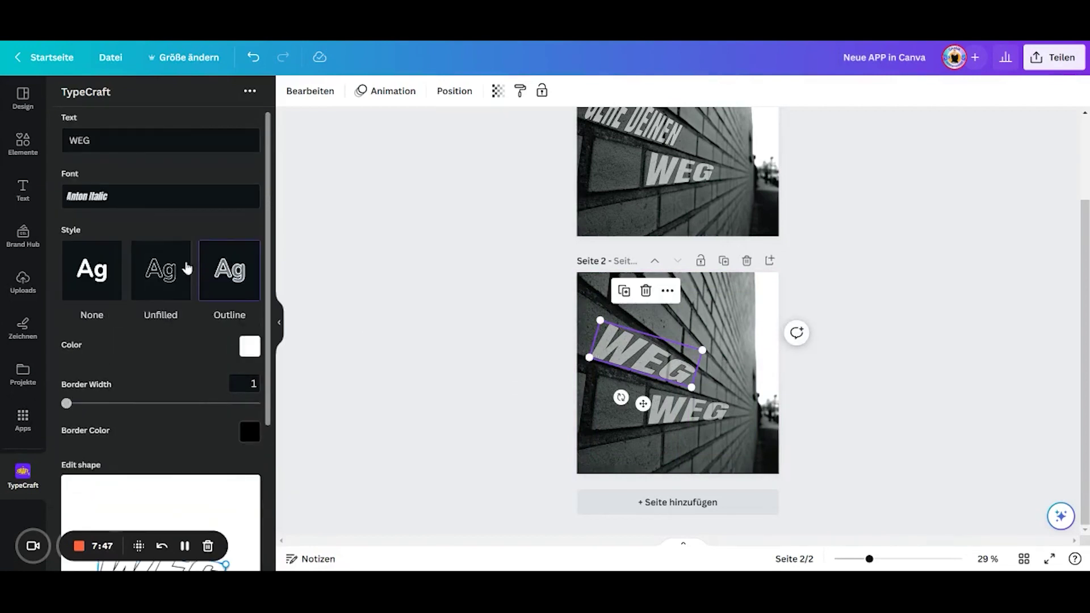
double_click(72, 141)
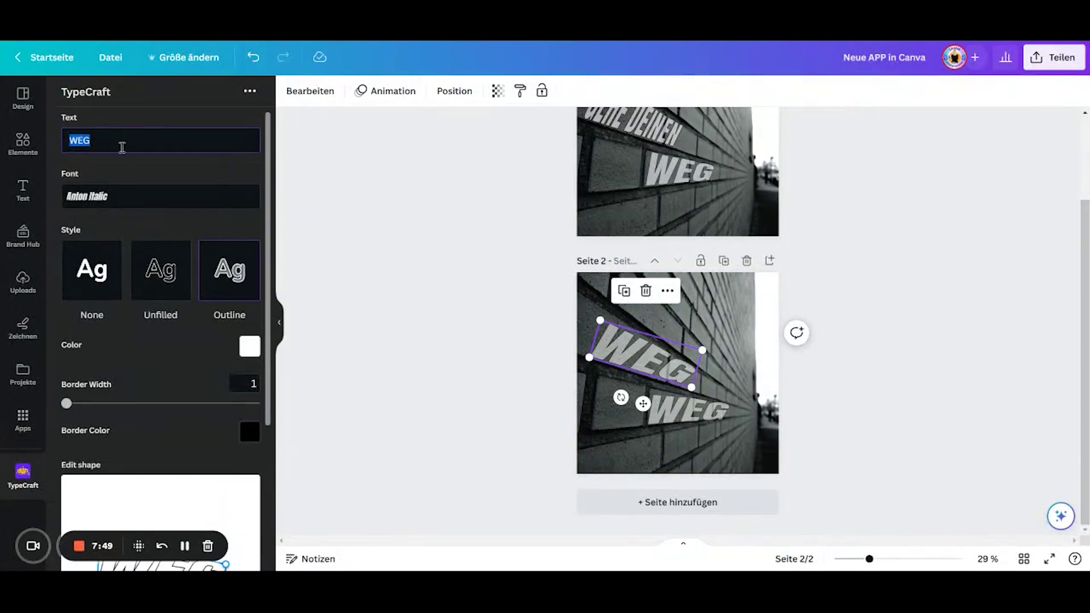
type("gehe")
key("BackSpace")
key("BackSpace")
key("BackSpace")
key("BackSpace")
type("GEHE DEINEN")
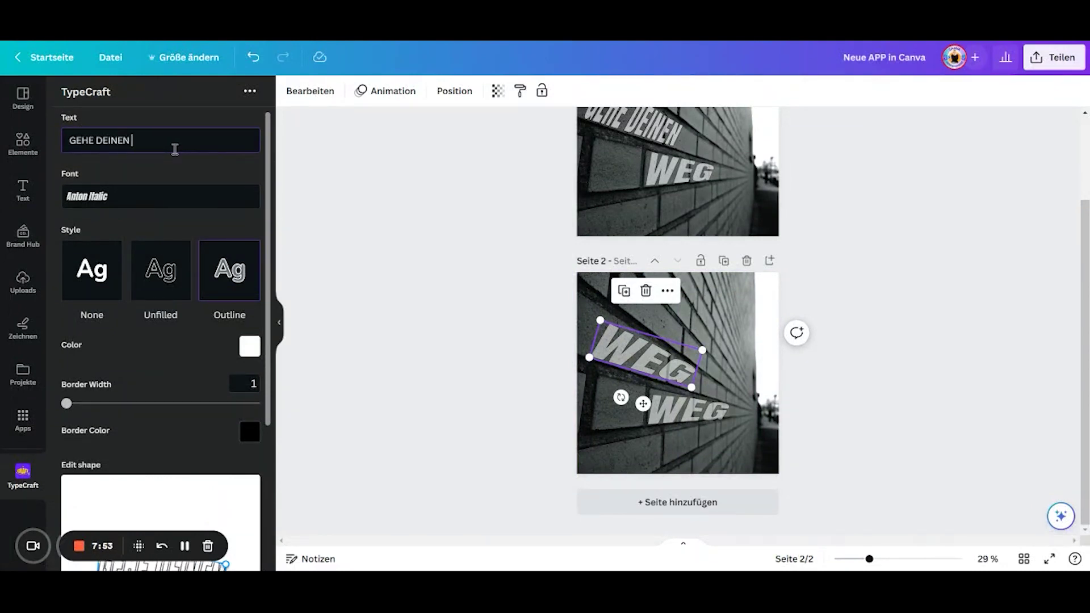
scroll(223, 271, "down", 4)
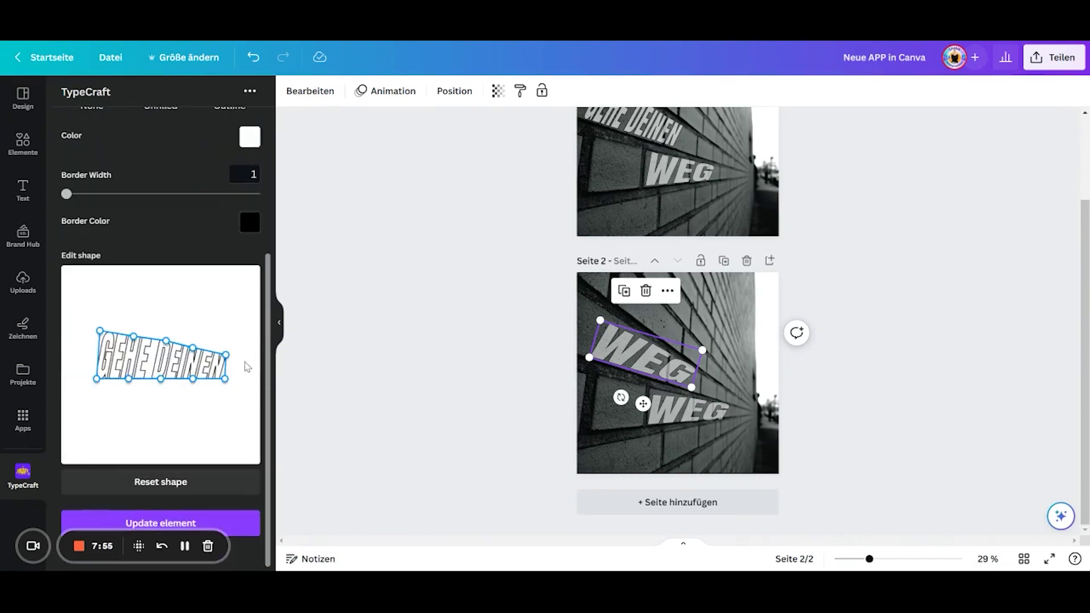
left_click(238, 527)
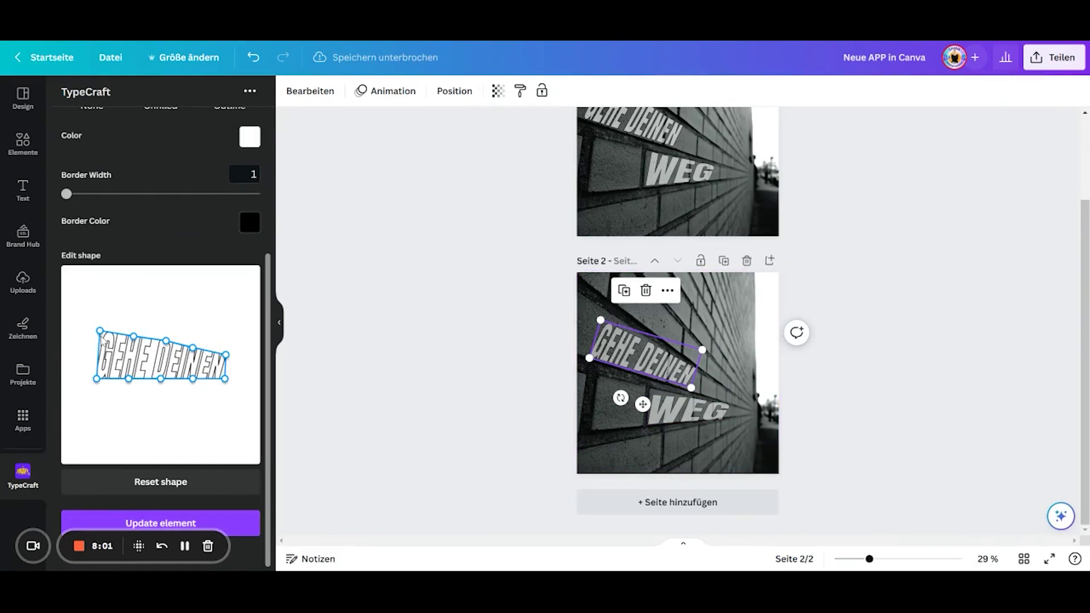
Raise the left end of the GEHE DEINEN shape, adjust its upper-right corner, update the element and reposition it on the brick.
left_click_drag(99, 331, 133, 329)
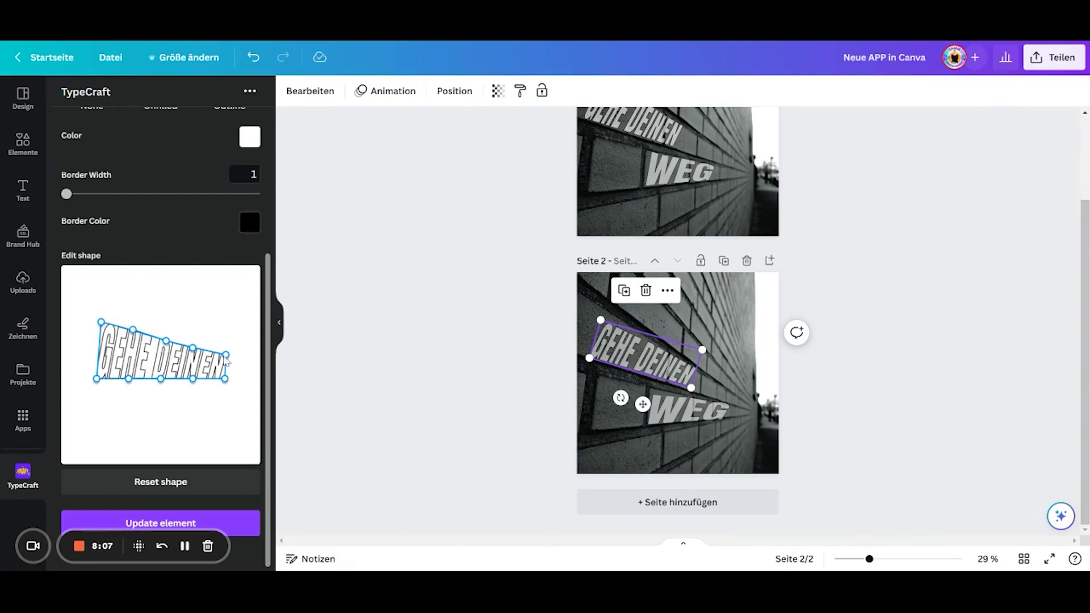
left_click_drag(223, 356, 221, 358)
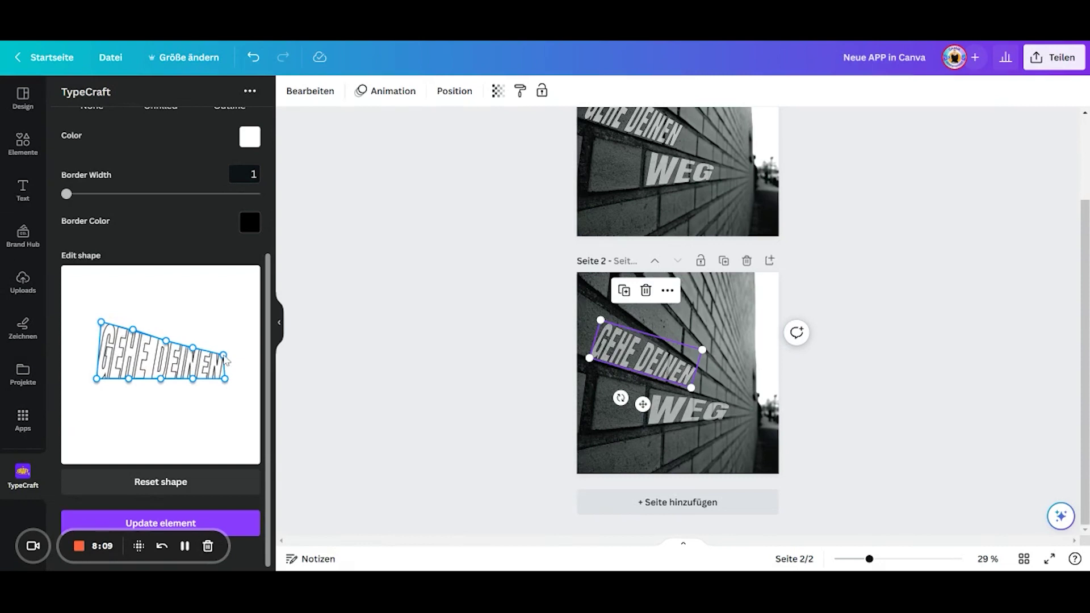
left_click(238, 527)
left_click_drag(610, 356, 620, 359)
left_click(906, 351)
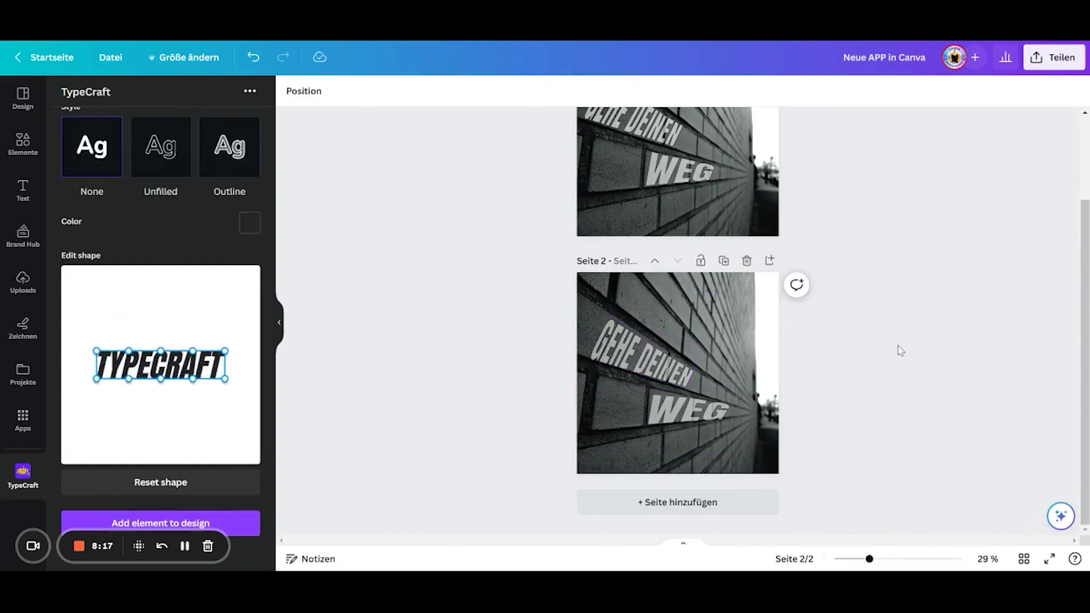